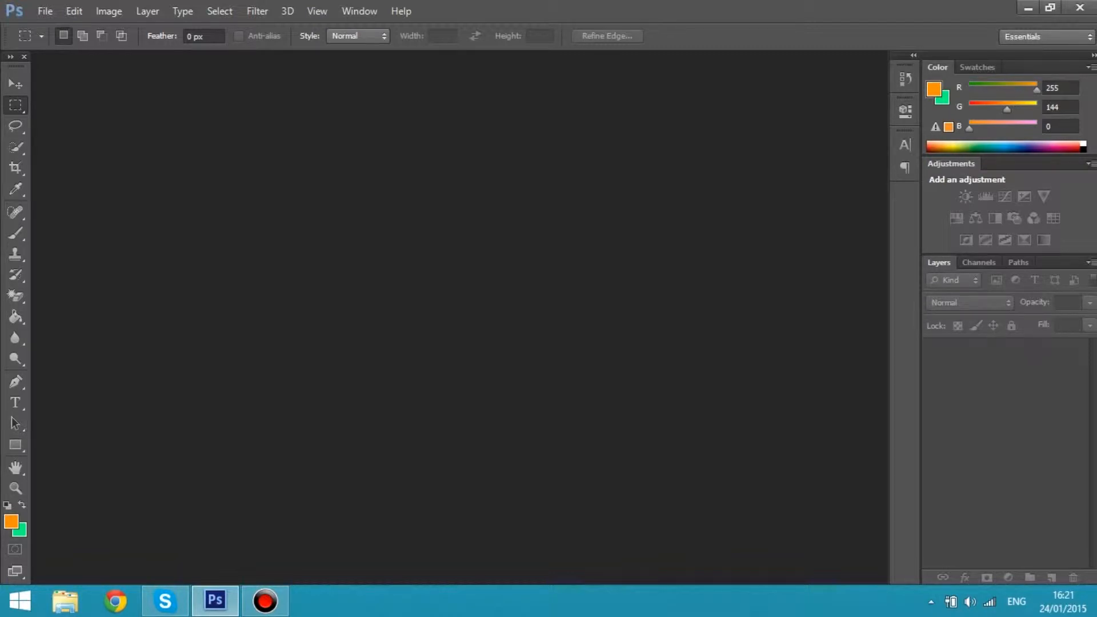
# Open the Mug.png image from the Pictures folder
pyautogui.hotkey('ctrl', 'o')
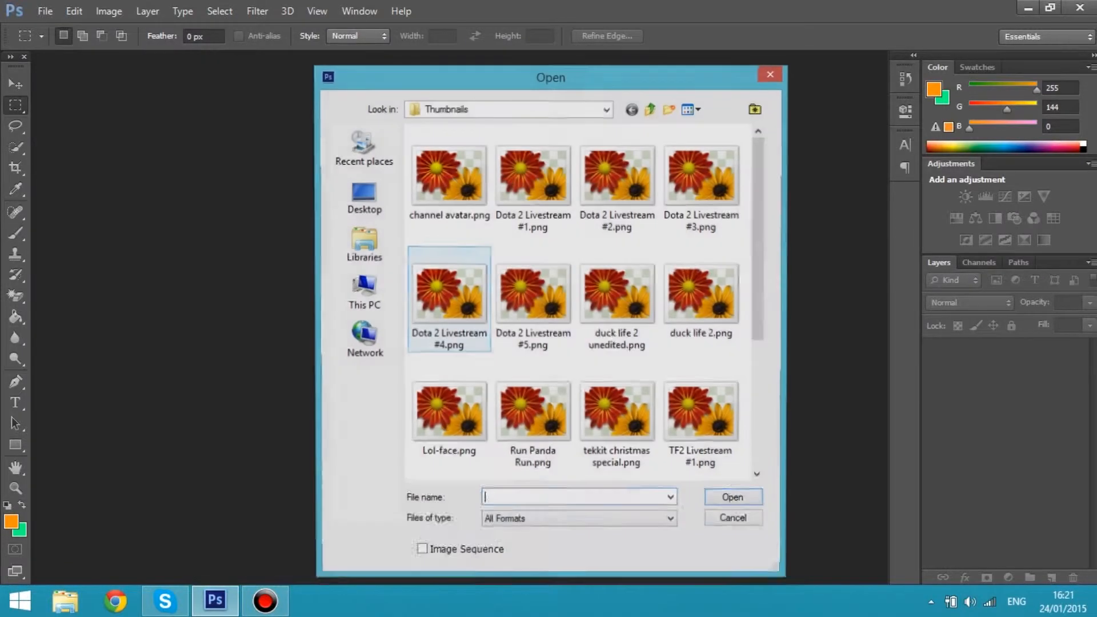
pyautogui.click(363, 293)
pyautogui.doubleClick(469, 332)
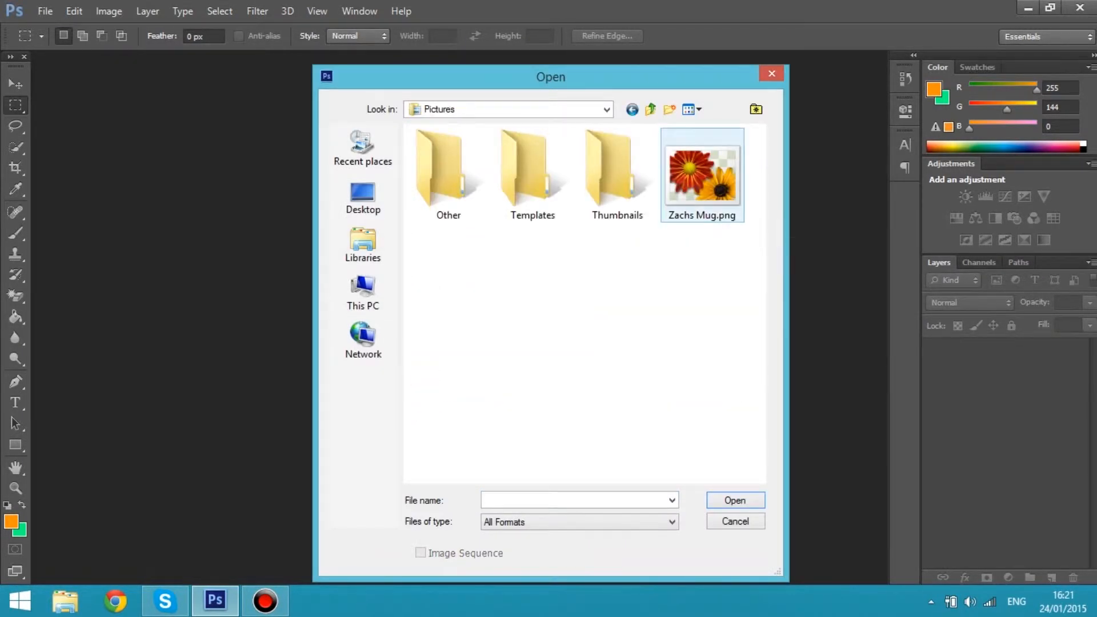
pyautogui.doubleClick(702, 174)
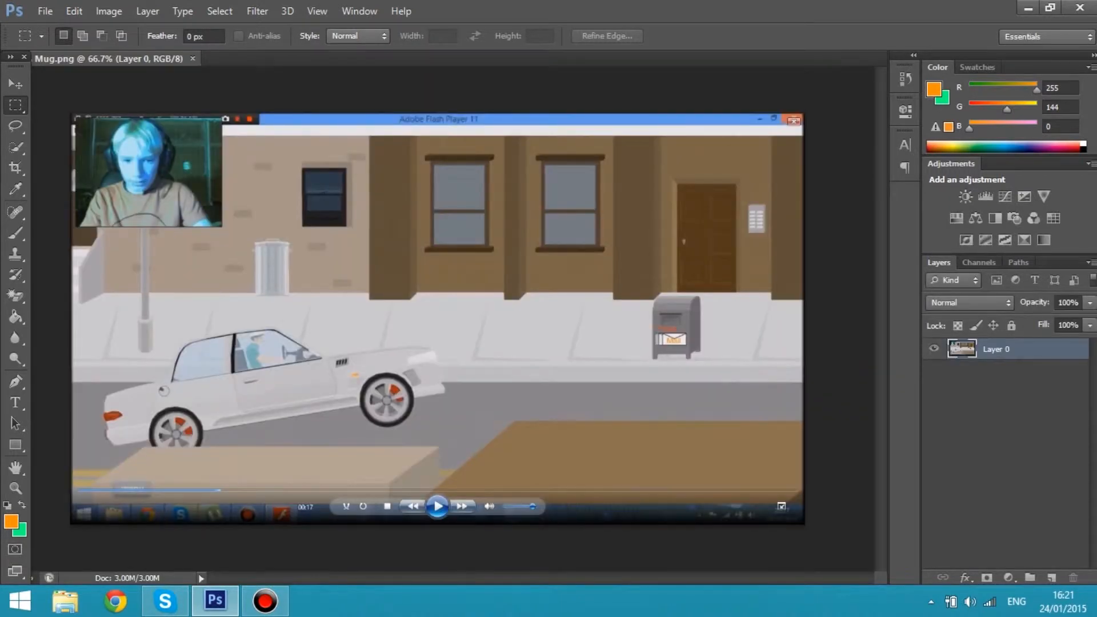
# Add a new layer above Layer 0 and rename it Border
pyautogui.hotkey('ctrl', '+')
pyautogui.hotkey('ctrl', '+')
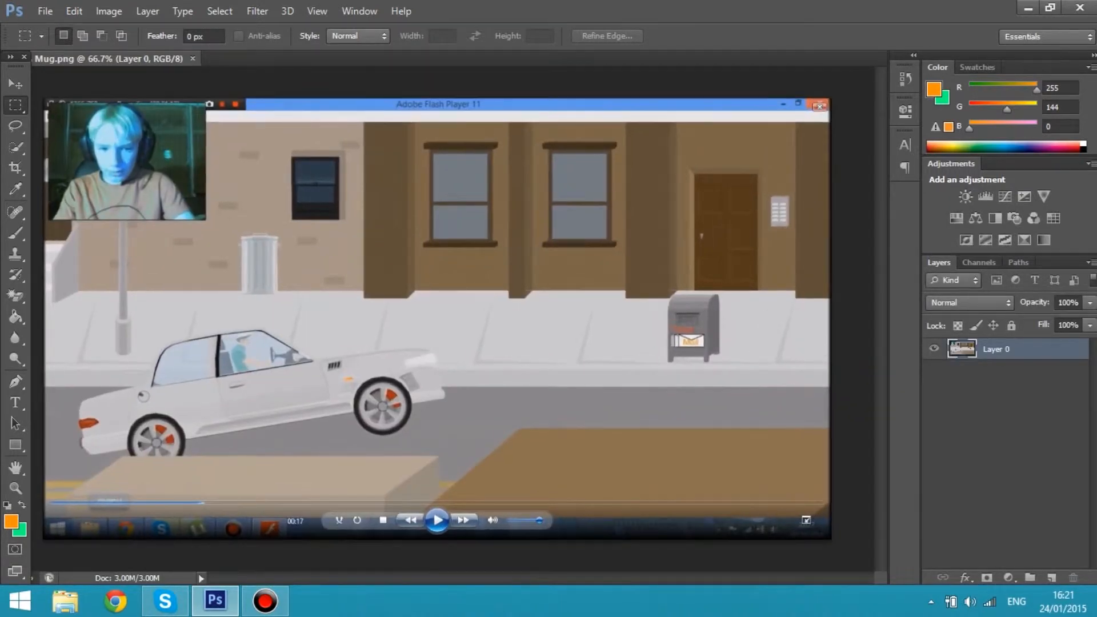
pyautogui.hscroll(-10, 495, 531)
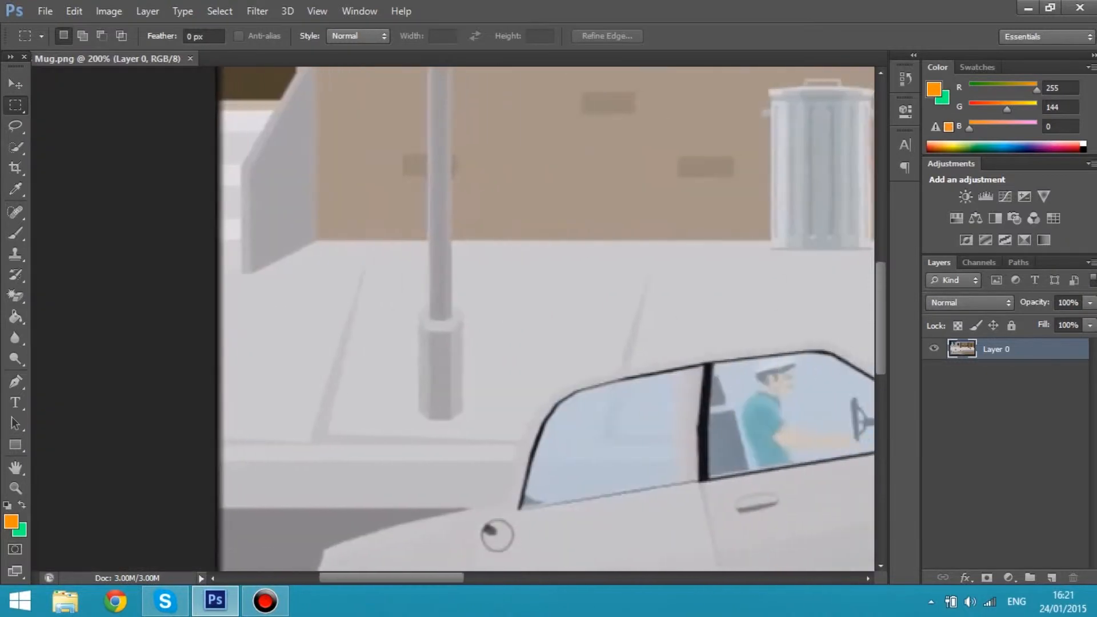
pyautogui.scroll(10, 511, 320)
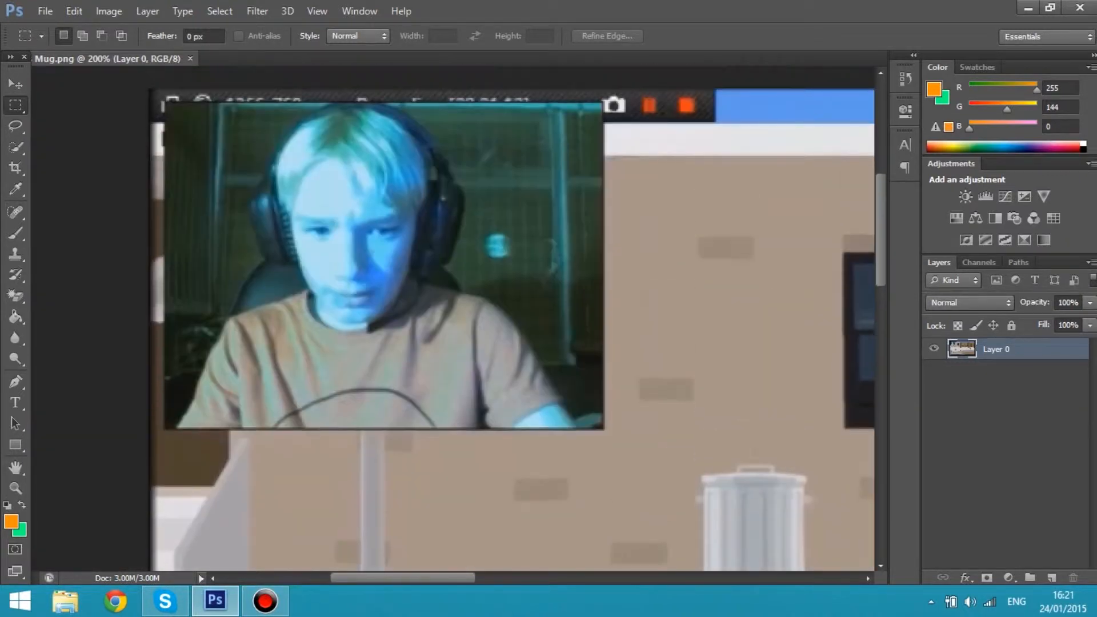
pyautogui.scroll(2, 512, 329)
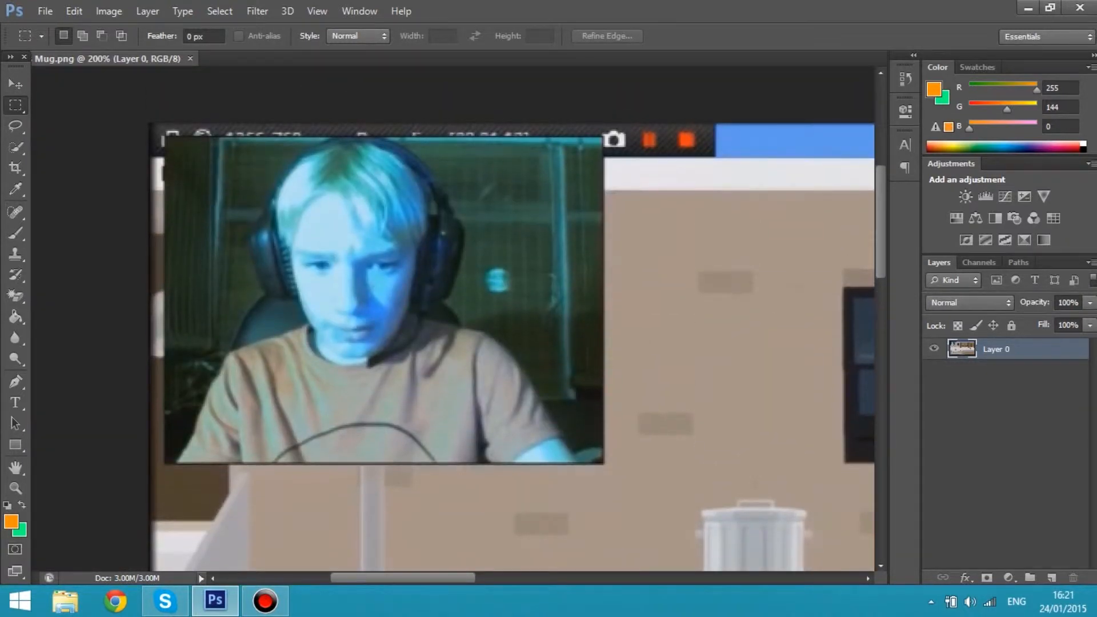
pyautogui.hotkey('ctrl', '-')
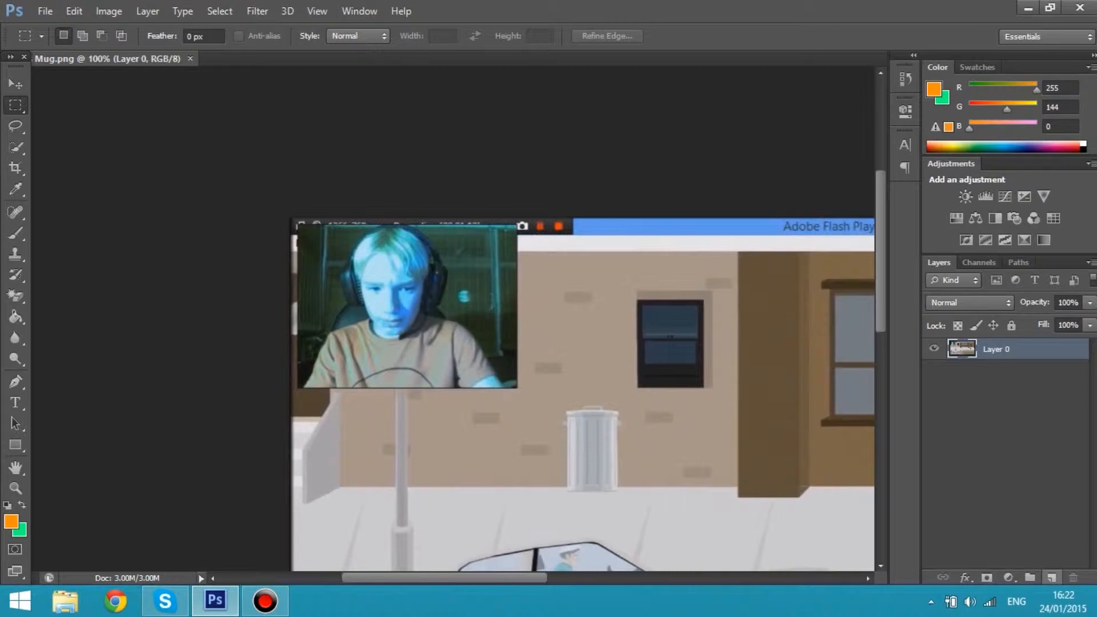
pyautogui.click(1051, 576)
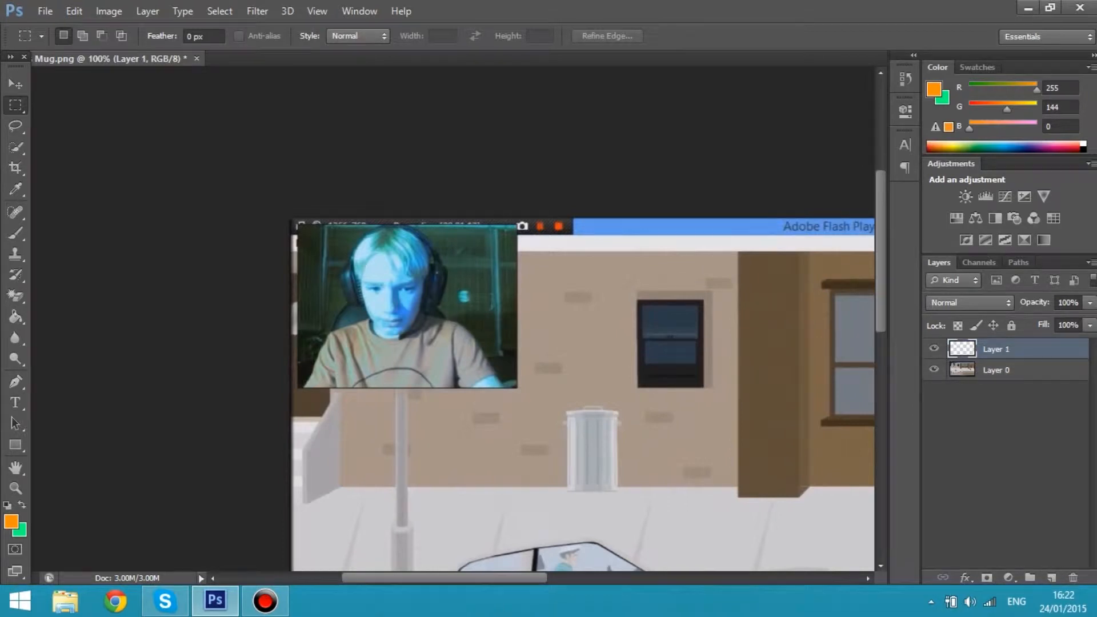
pyautogui.rightClick(1009, 349)
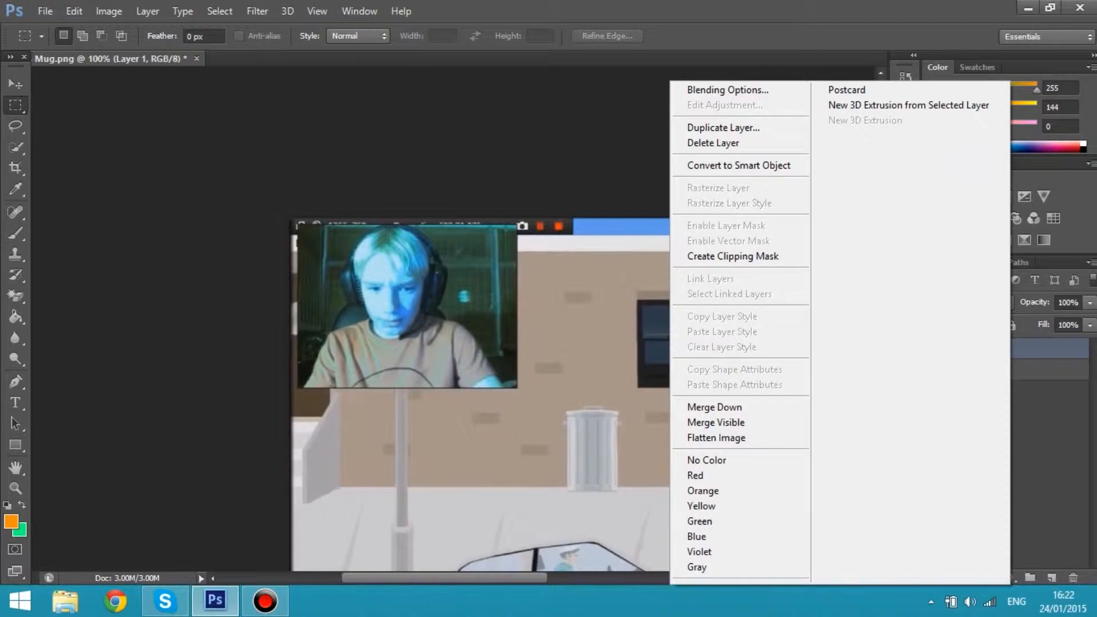
pyautogui.click(1011, 349)
pyautogui.doubleClick(1007, 349)
pyautogui.press('BackSpace')
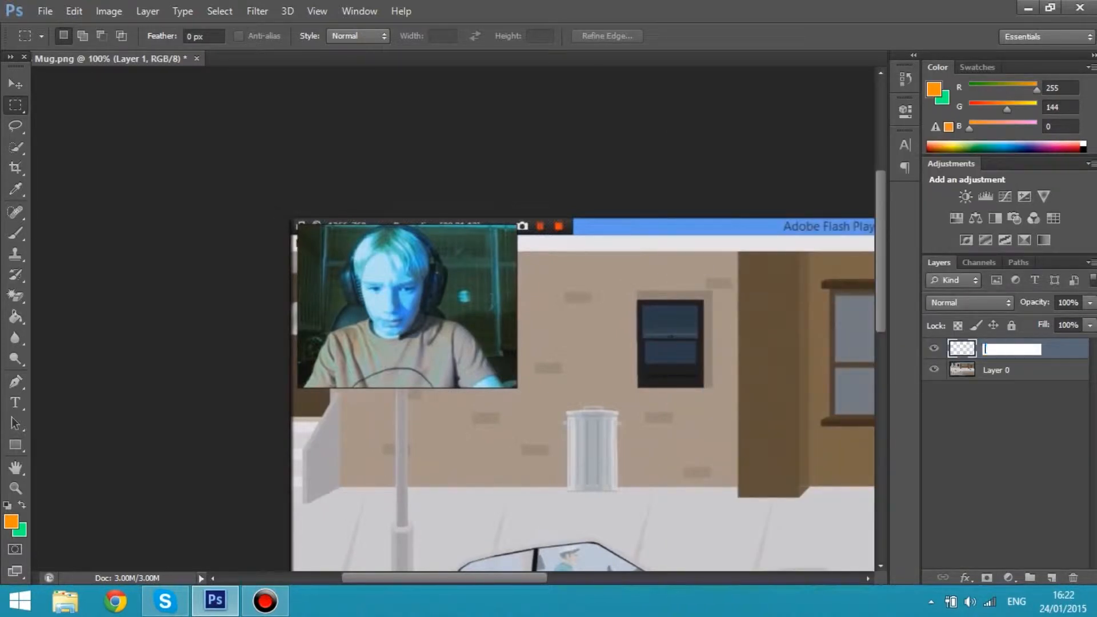
pyautogui.write('Border')
pyautogui.press('Return')
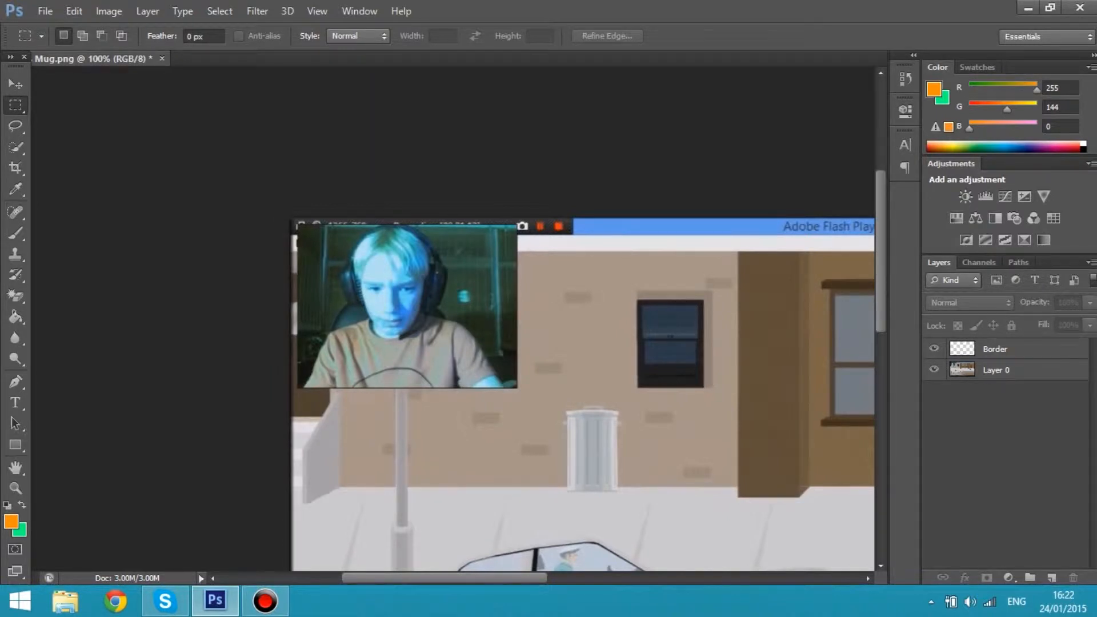
# Select the webcam picture's rectangle and subtract an inner rectangle of about 9.3 × 6.8 cm, leaving a thin frame selection around it
pyautogui.moveTo(296, 223); pyautogui.dragTo(517, 388)
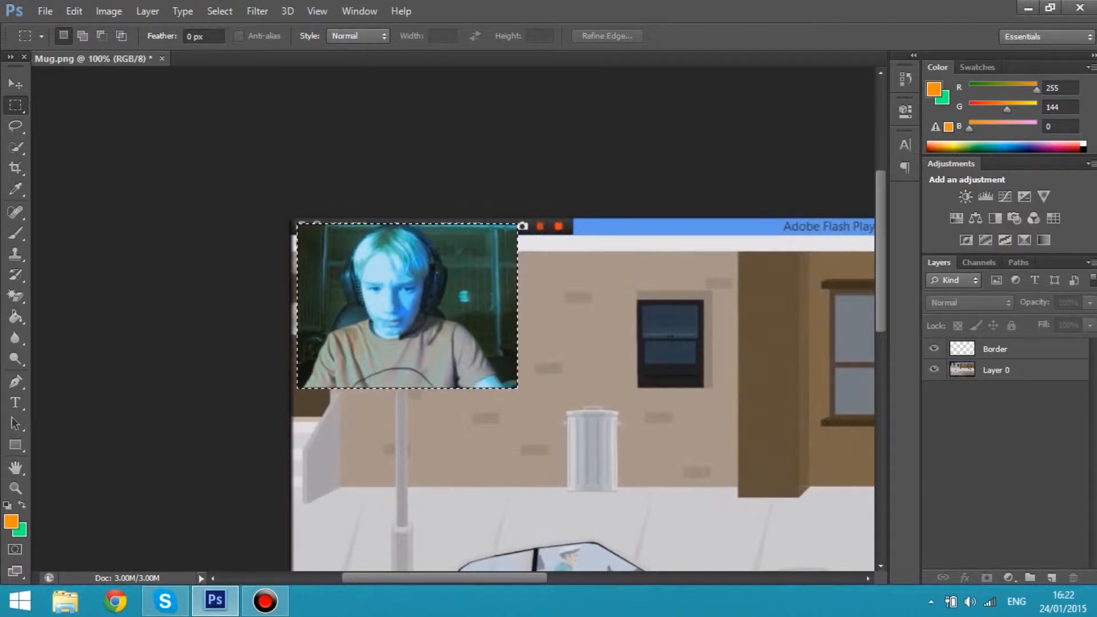
pyautogui.press('alt')
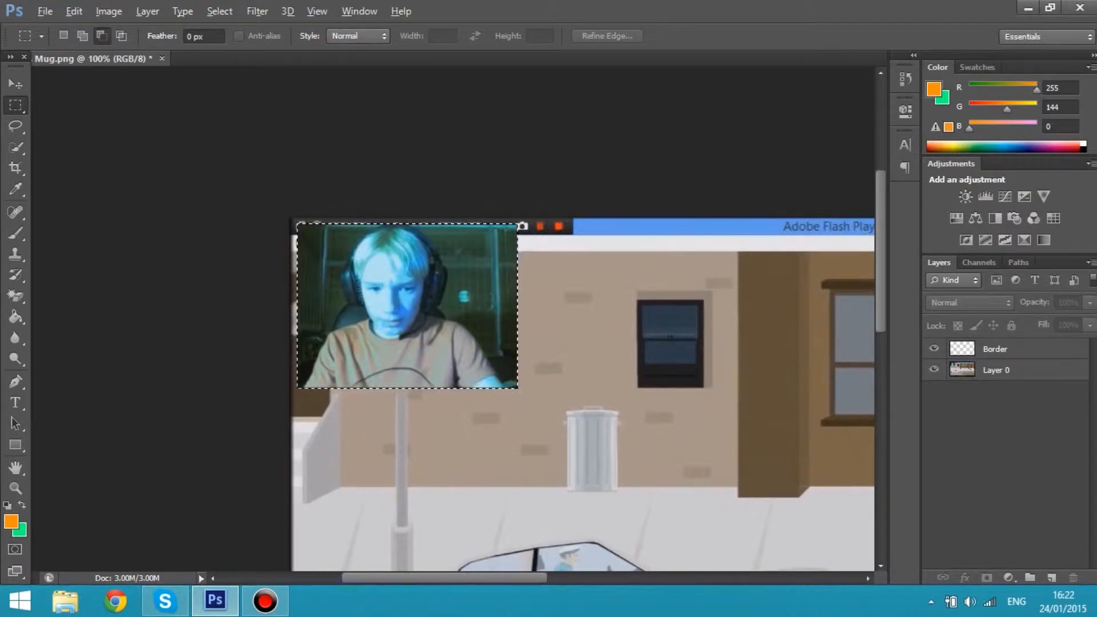
pyautogui.moveTo(302, 228); pyautogui.dragTo(332, 248)
pyautogui.moveTo(459, 303); pyautogui.dragTo(508, 383)
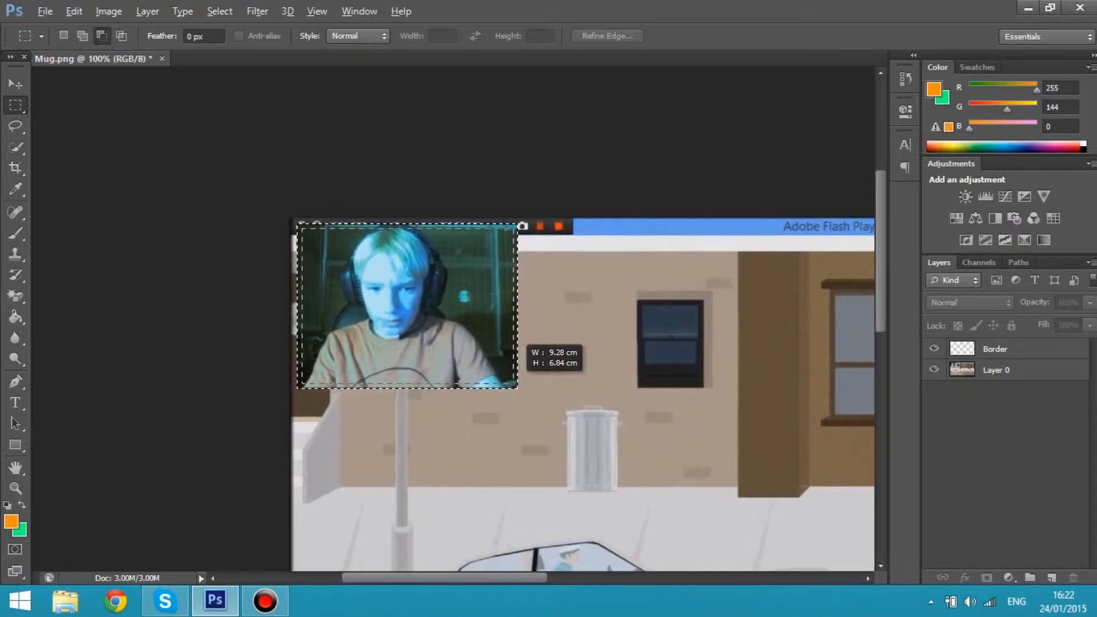
pyautogui.moveTo(508, 383); pyautogui.dragTo(508, 383)
pyautogui.moveTo(508, 383); pyautogui.dragTo(509, 383)
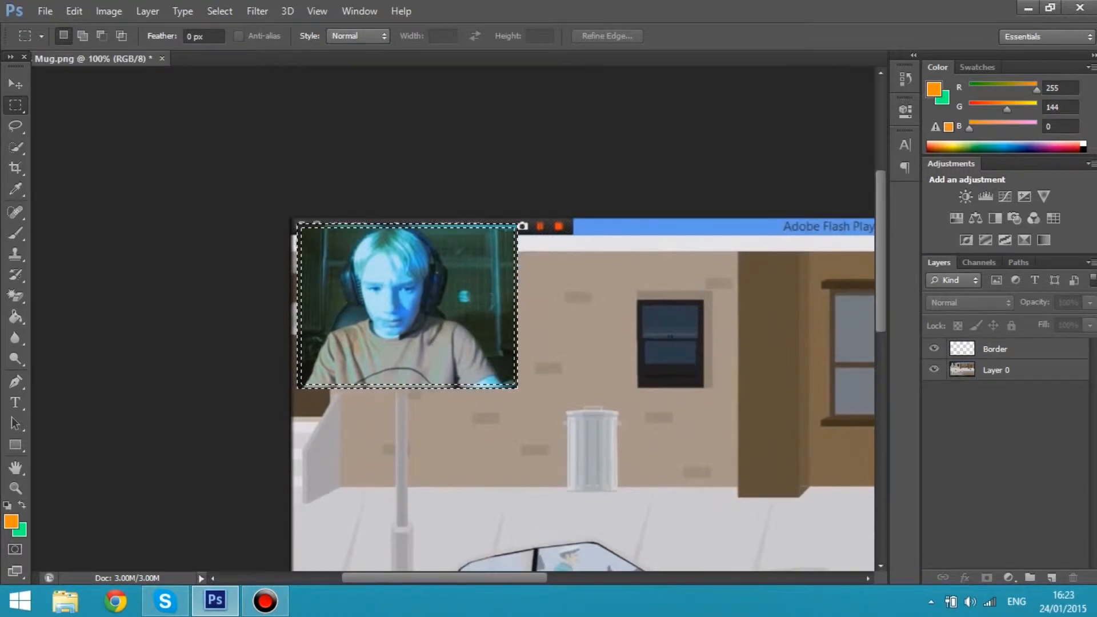
# Fill the frame selection on the Border layer with orange (RGB 255, 108, 0), and clear the selection
pyautogui.click(16, 317)
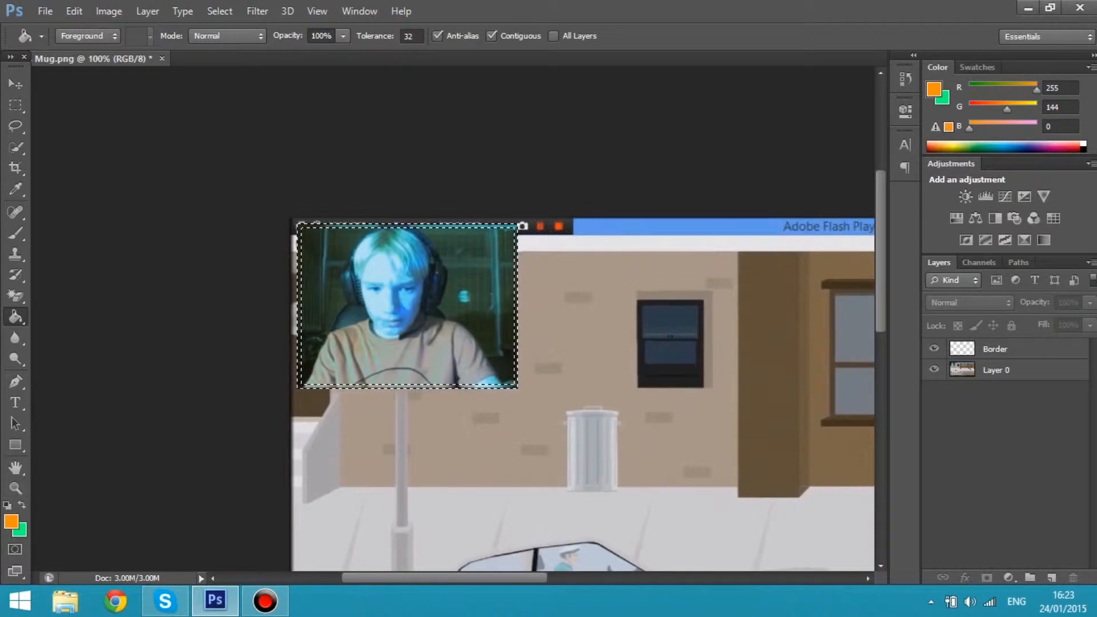
pyautogui.click(11, 521)
pyautogui.moveTo(558, 334); pyautogui.dragTo(558, 343)
pyautogui.press('Return')
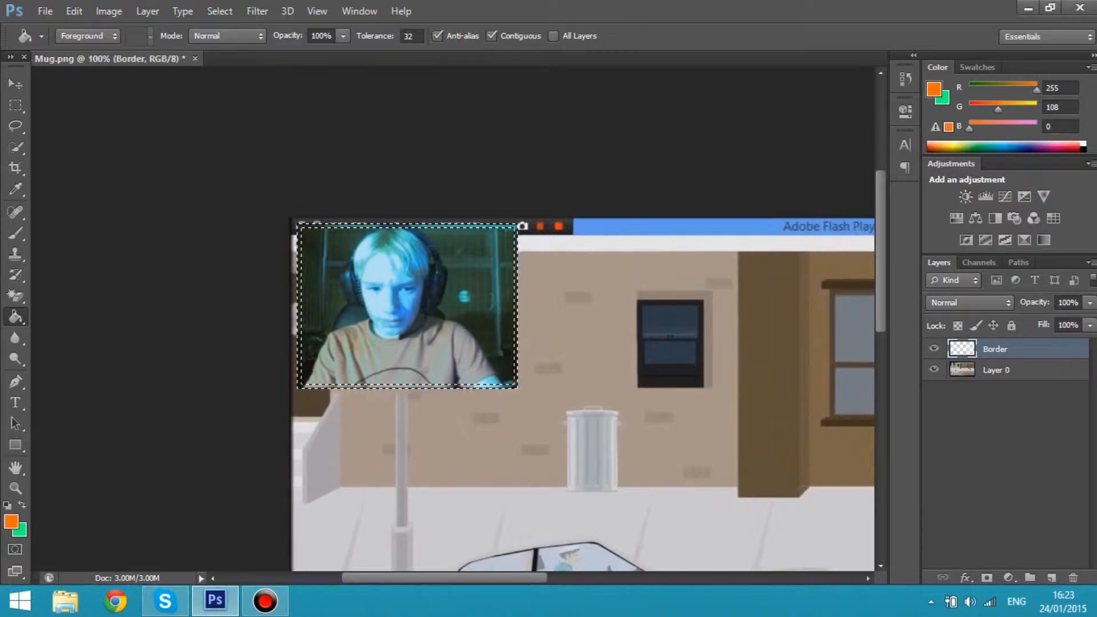
pyautogui.click(515, 320)
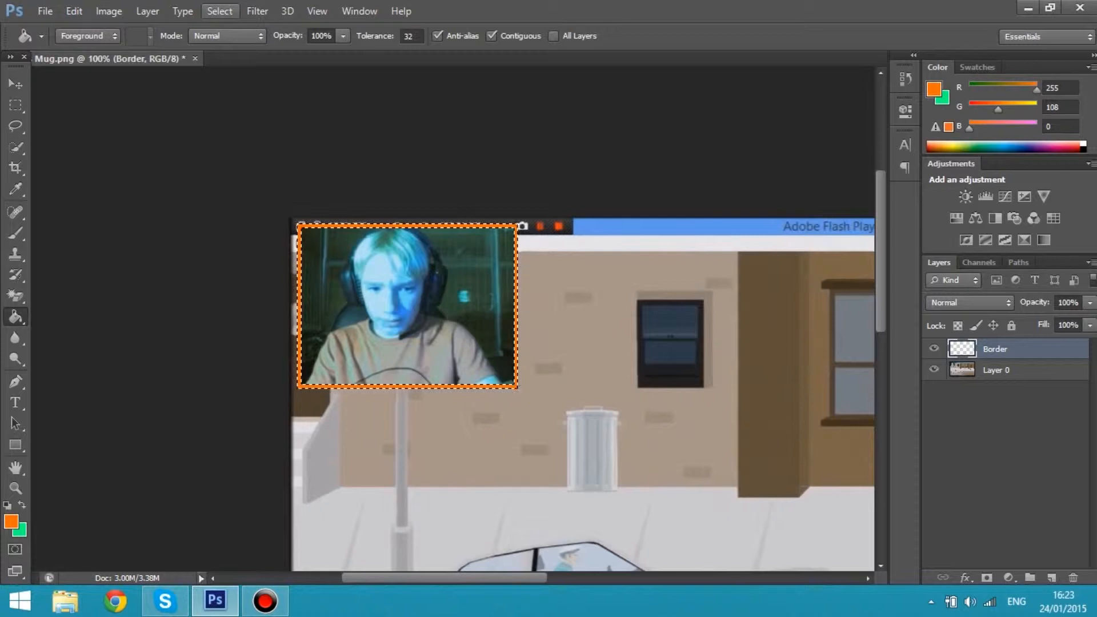
pyautogui.click(220, 11)
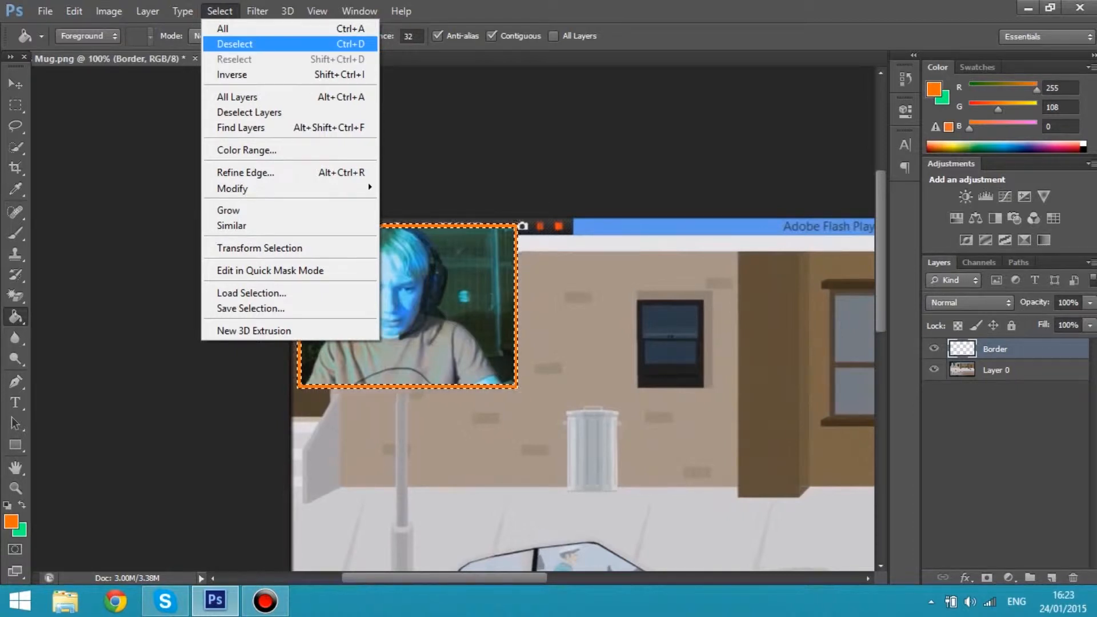
pyautogui.click(235, 44)
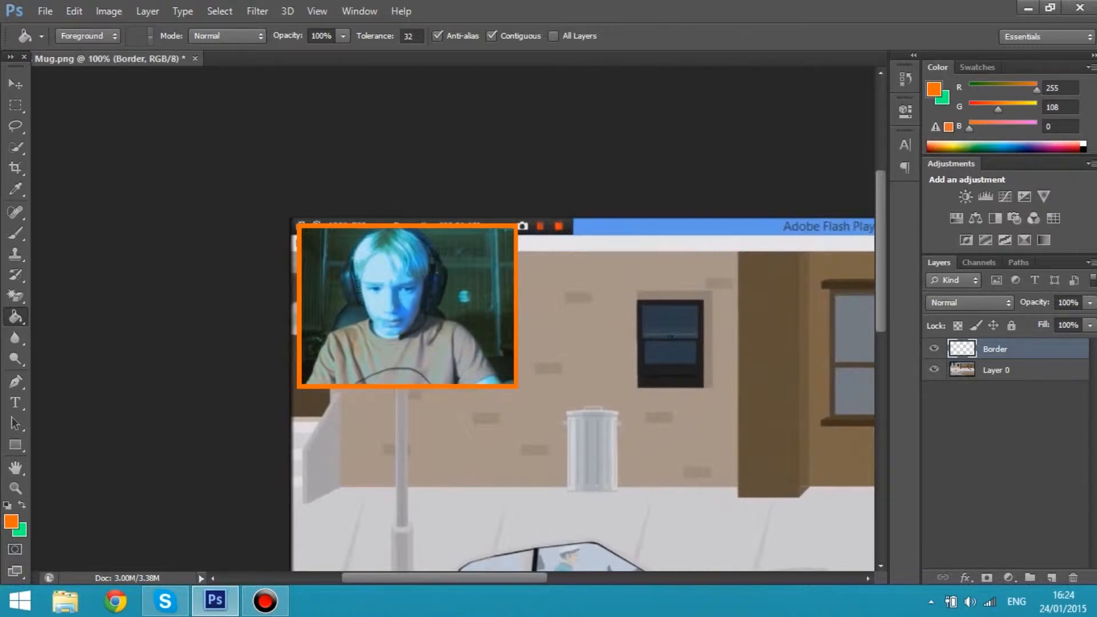
pyautogui.scroll(-3, 582, 343)
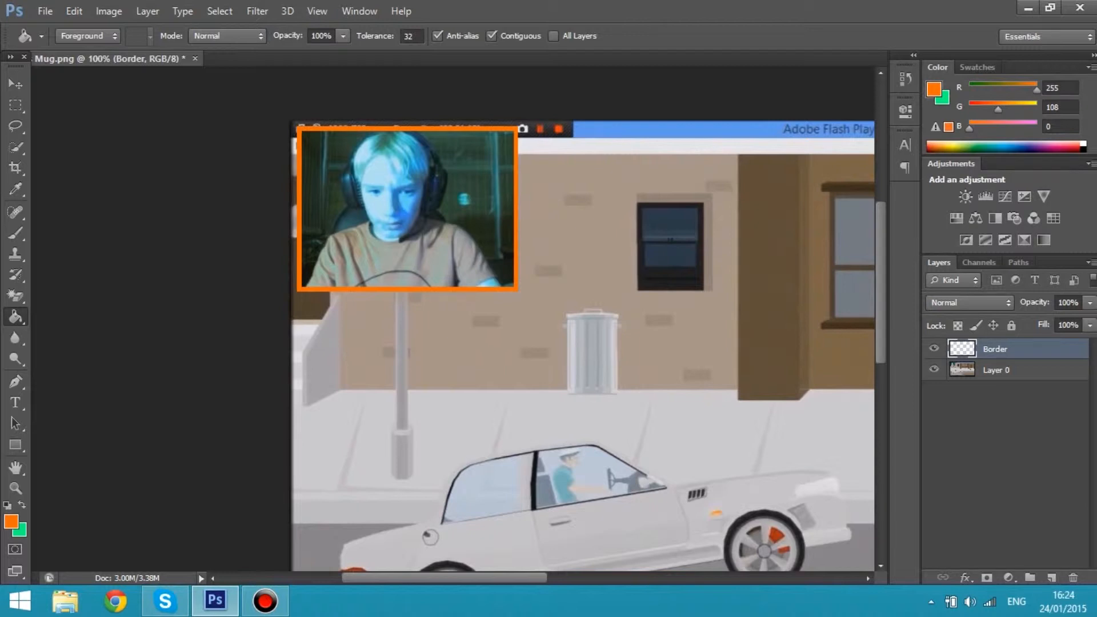
pyautogui.rightClick(987, 349)
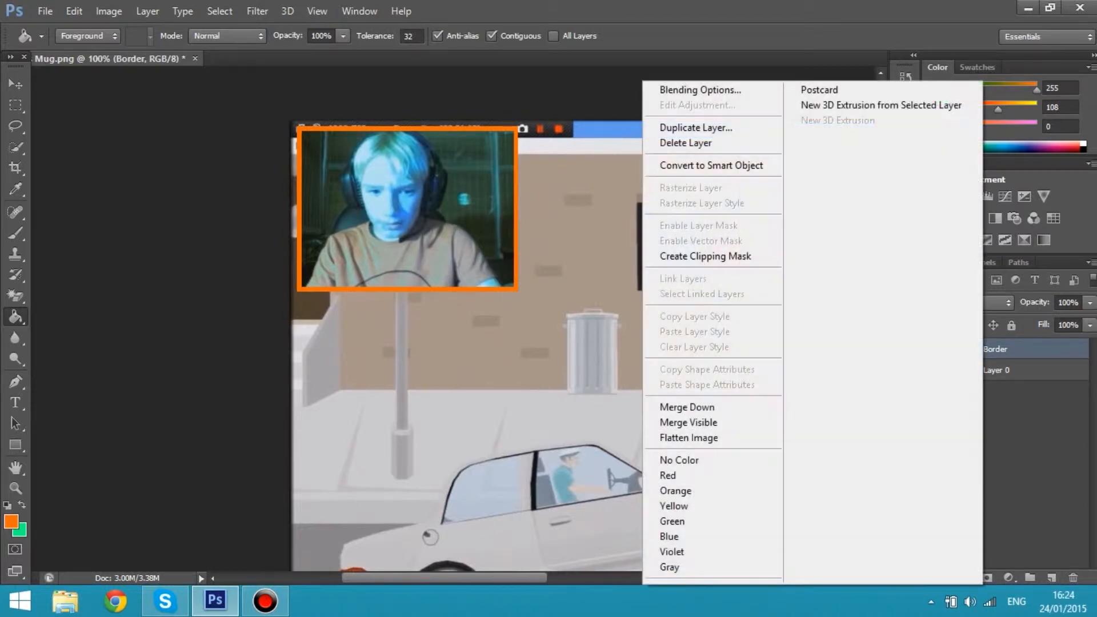
pyautogui.click(700, 90)
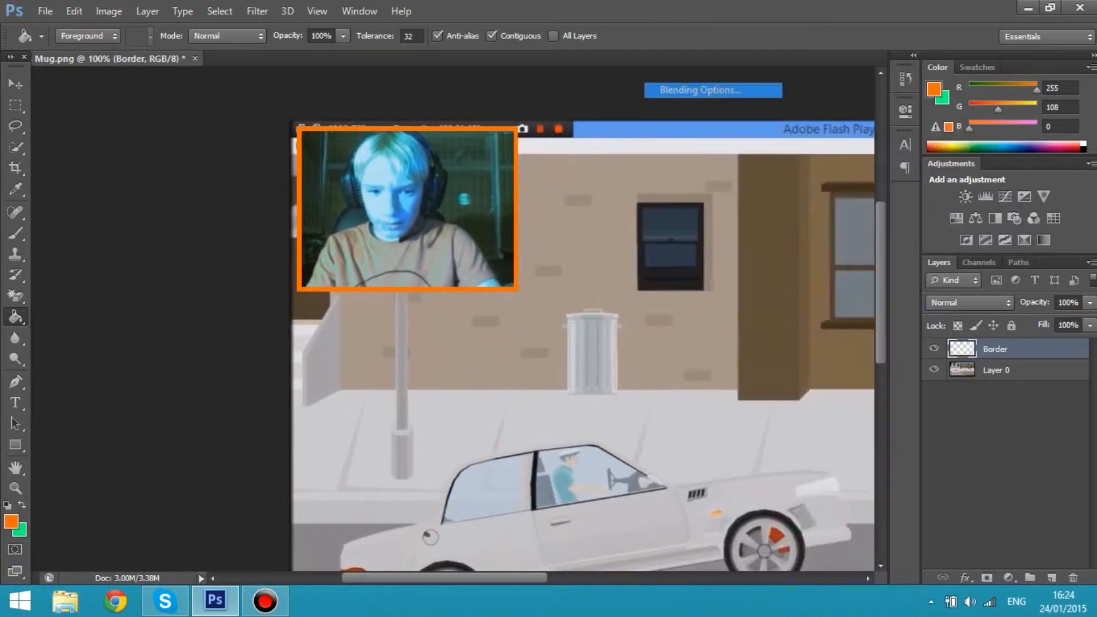
pyautogui.moveTo(286, 130); pyautogui.dragTo(426, 208)
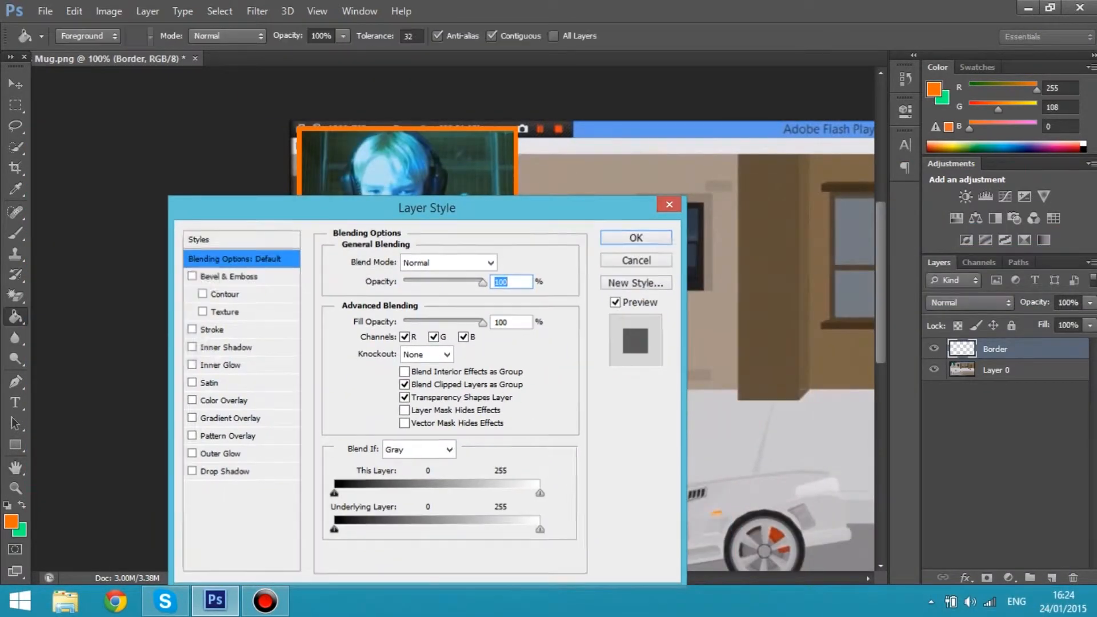
pyautogui.press('Escape')
# Shift the hue of the Border layer with Hue/Saturation to recolour the orange frame turquoise green
pyautogui.hotkey('ctrl', 'u')
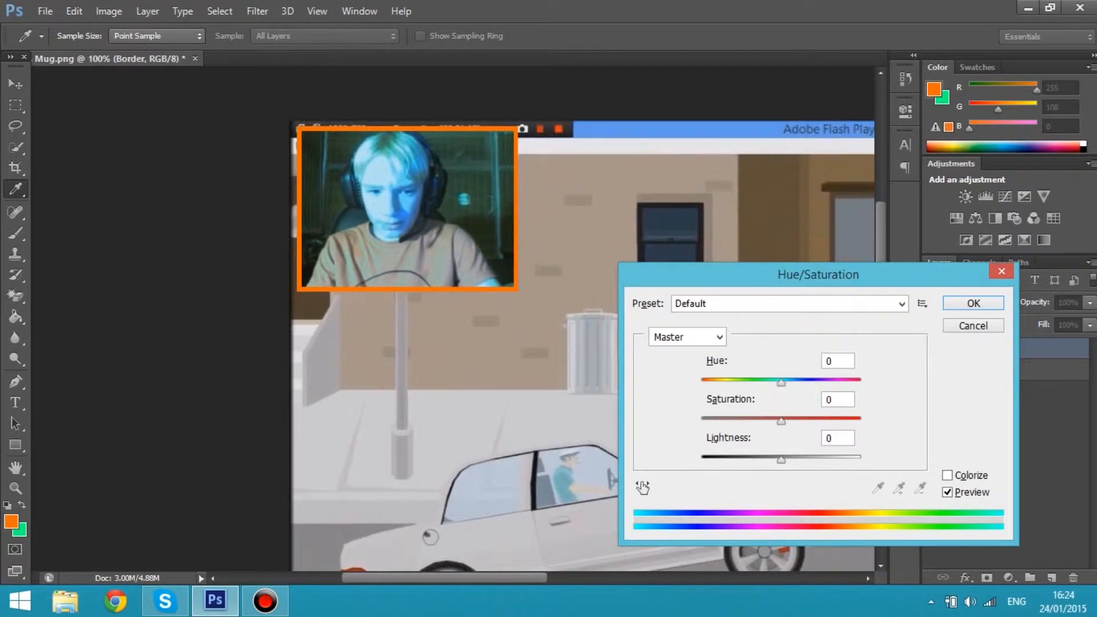
pyautogui.moveTo(781, 383); pyautogui.dragTo(844, 382)
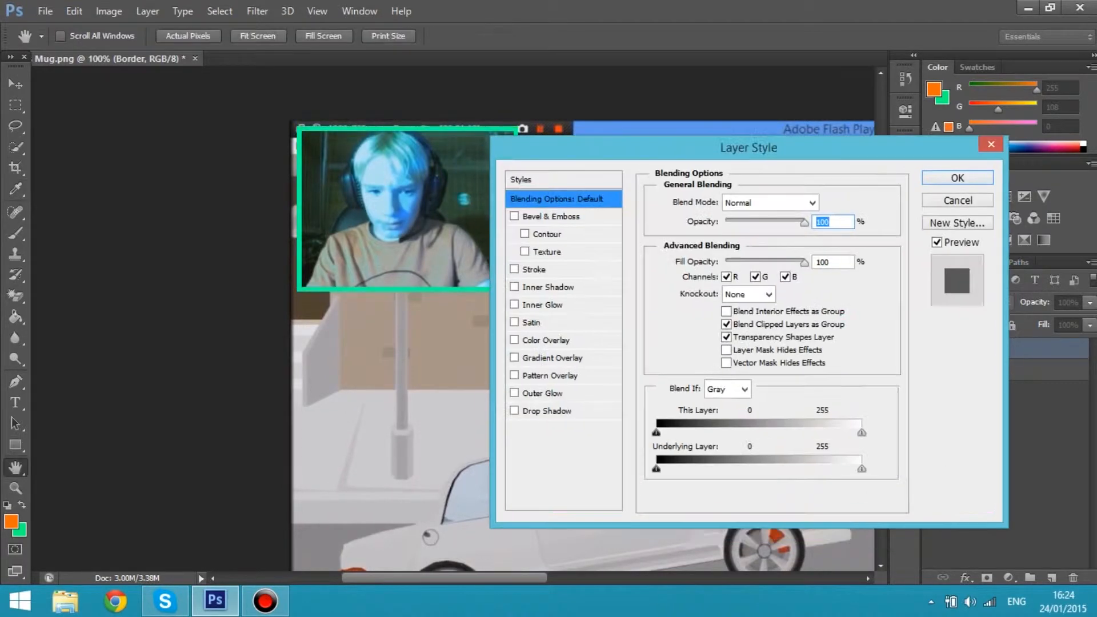
# Add a Bevel & Emboss effect to the Border layer with a depth of 104% and a size of 4 px
pyautogui.moveTo(748, 145); pyautogui.dragTo(792, 131)
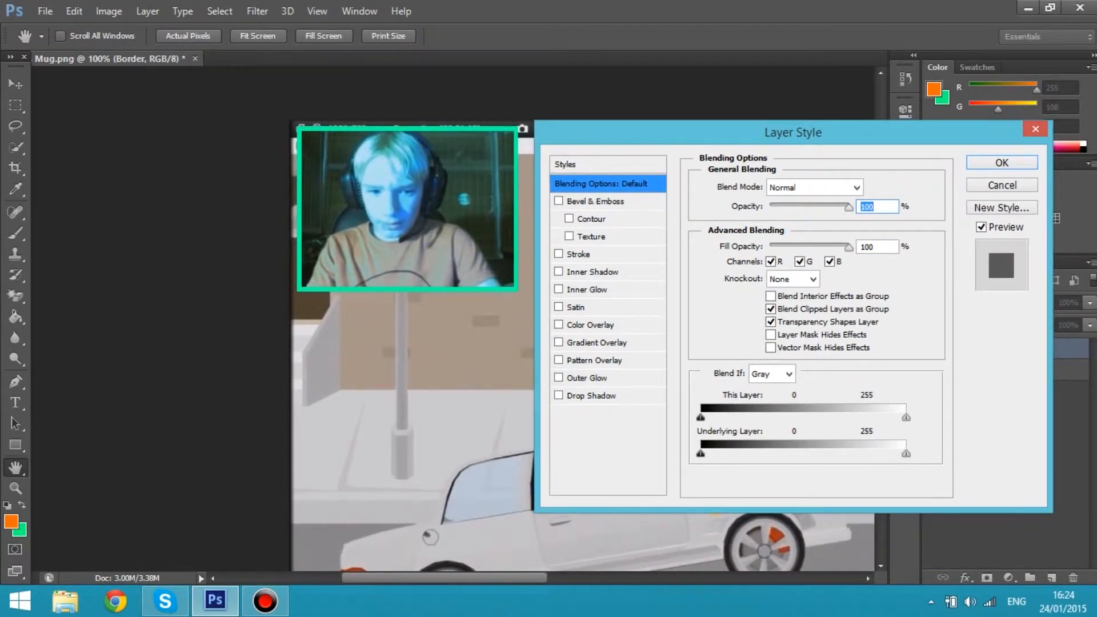
pyautogui.click(595, 201)
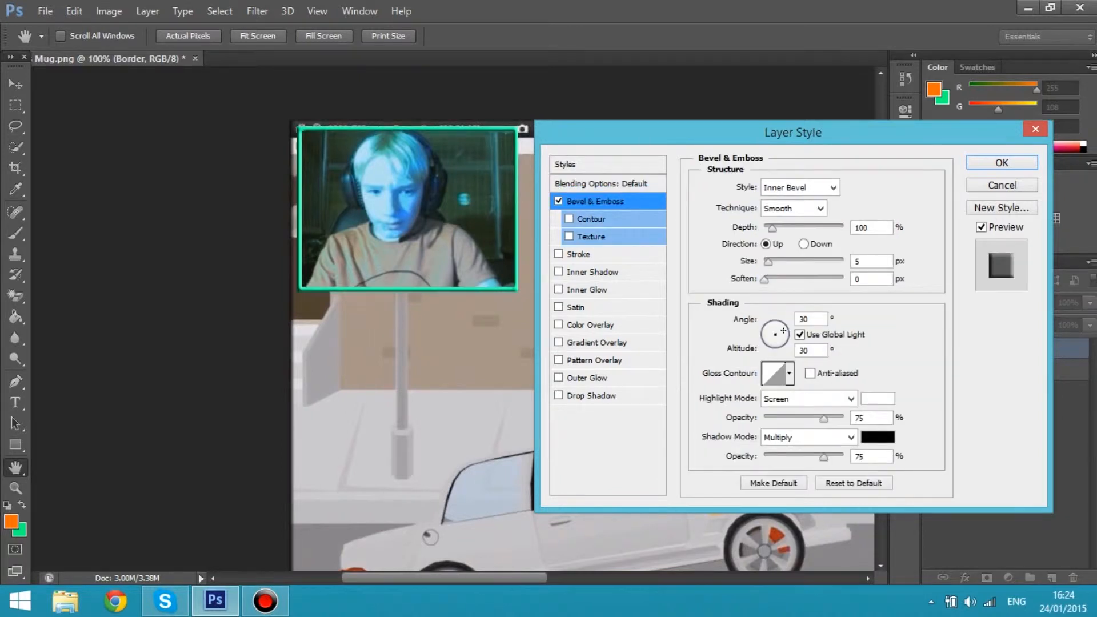
pyautogui.moveTo(772, 228); pyautogui.dragTo(772, 228)
pyautogui.press('Up')
pyautogui.press('Tab')
pyautogui.press('Down')
pyautogui.press('Down')
pyautogui.press('Down')
pyautogui.press('Up')
pyautogui.press('Up')
pyautogui.press('Up')
pyautogui.press('Up')
pyautogui.press('Down')
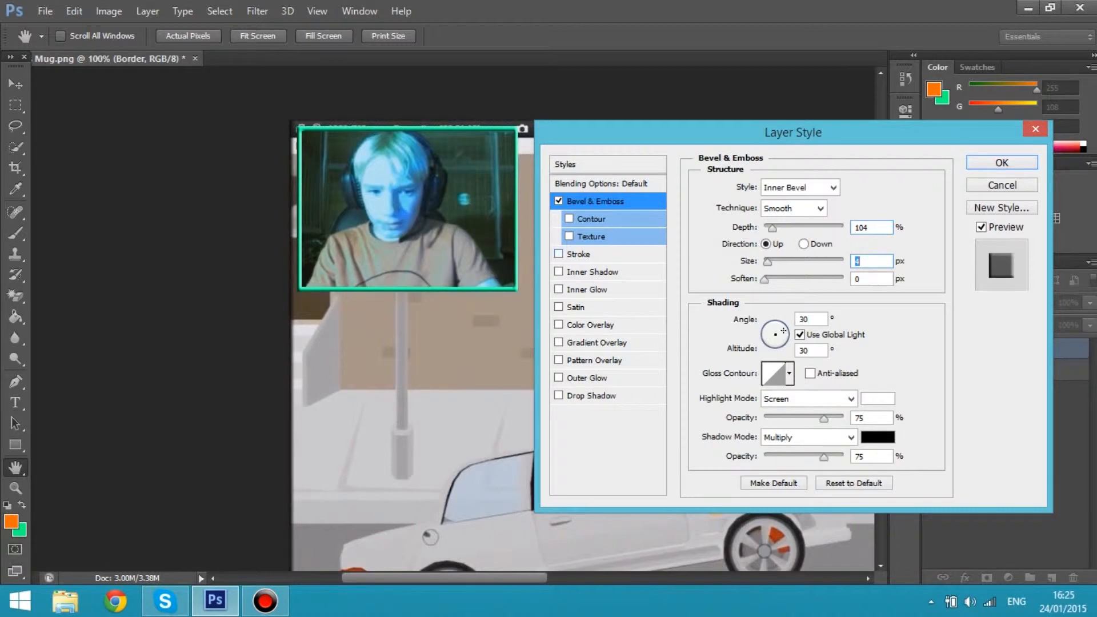
# Add a black outside Stroke to the Border layer and set its size to 1 px
pyautogui.click(558, 254)
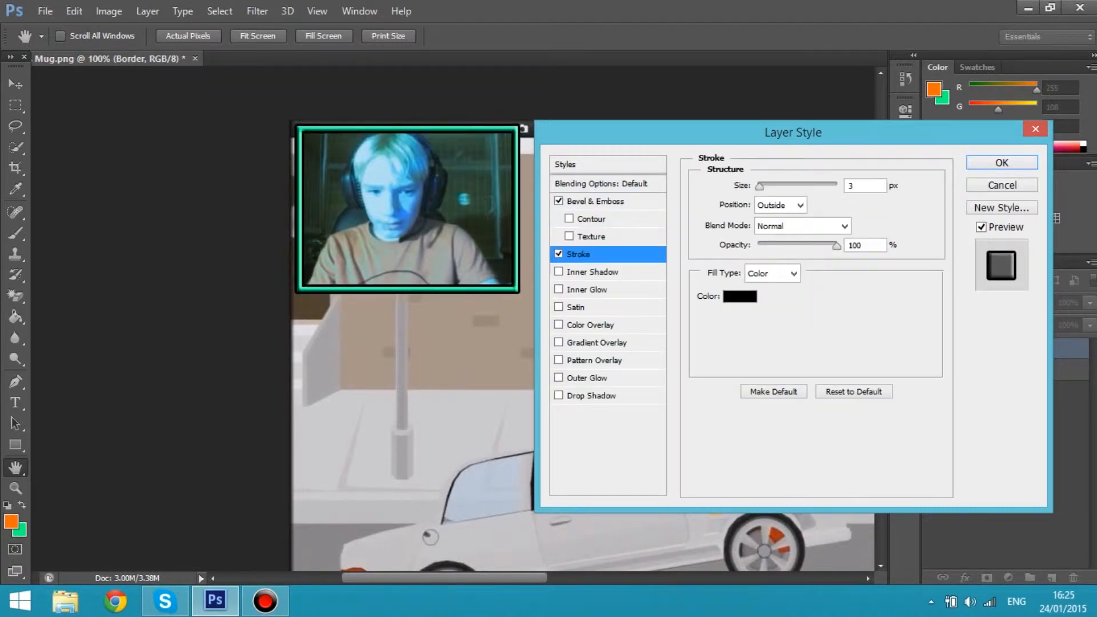
pyautogui.moveTo(759, 186); pyautogui.dragTo(755, 186)
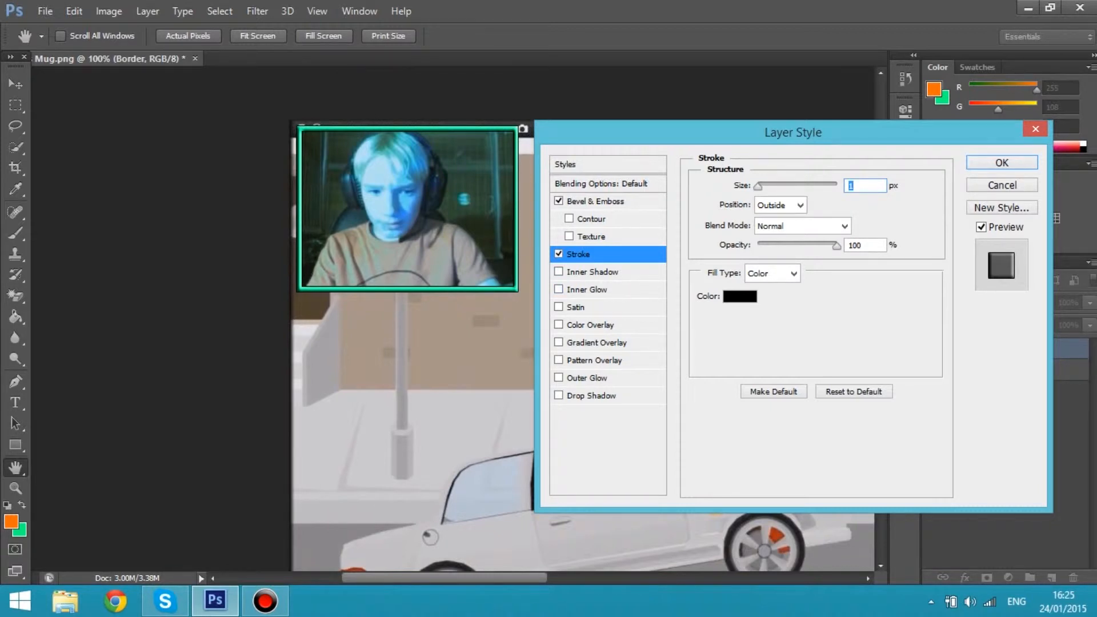
pyautogui.moveTo(708, 133); pyautogui.dragTo(728, 129)
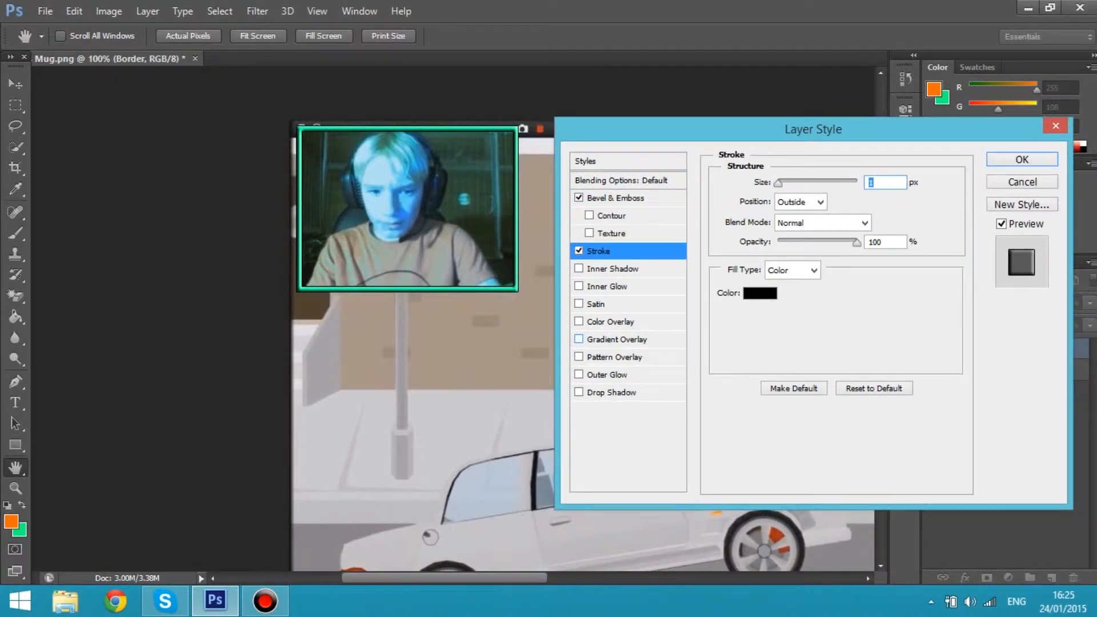
# Add a linear black-to-white Gradient Overlay to the Border layer with an angle of 105° and a scale of 121%
pyautogui.click(578, 339)
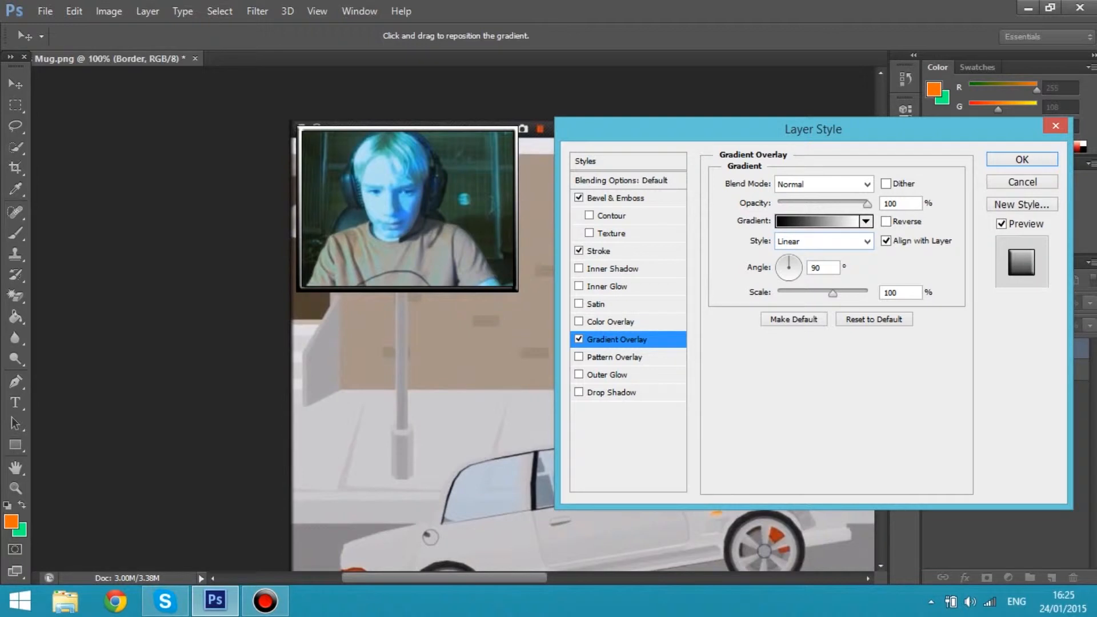
pyautogui.moveTo(832, 293)
pyautogui.mouseDown()
pyautogui.moveTo(866, 292)
pyautogui.moveTo(831, 293)
pyautogui.moveTo(845, 293)
pyautogui.mouseUp()
pyautogui.click(795, 257)
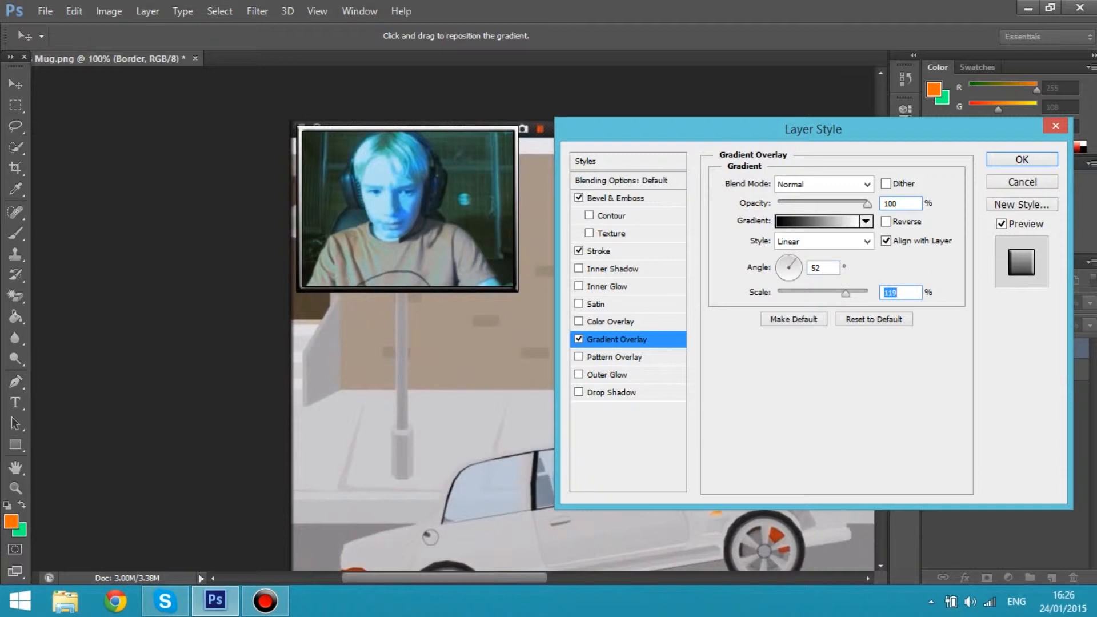
pyautogui.click(789, 257)
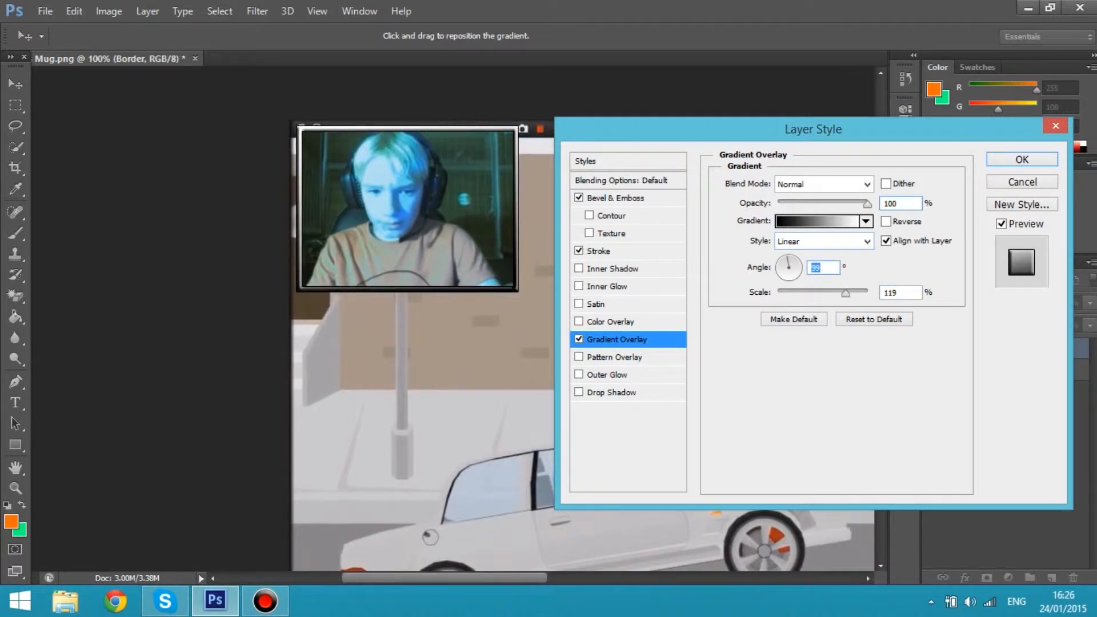
pyautogui.click(780, 259)
pyautogui.moveTo(781, 259); pyautogui.dragTo(794, 258)
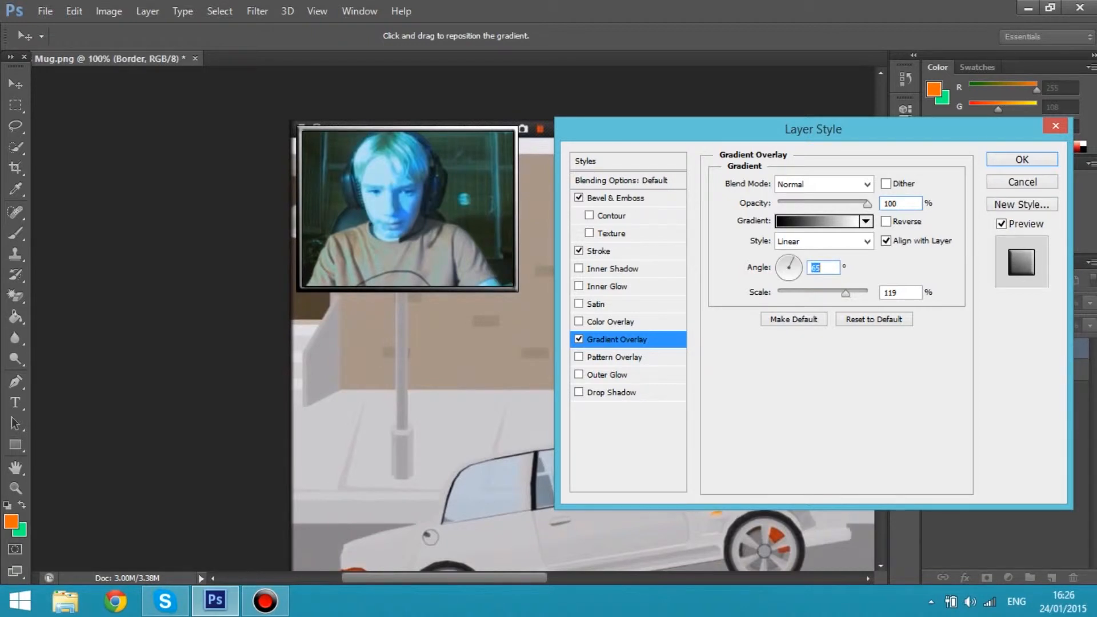
pyautogui.moveTo(794, 258); pyautogui.dragTo(786, 257)
pyautogui.moveTo(845, 293)
pyautogui.mouseDown()
pyautogui.moveTo(819, 293)
pyautogui.moveTo(847, 293)
pyautogui.mouseUp()
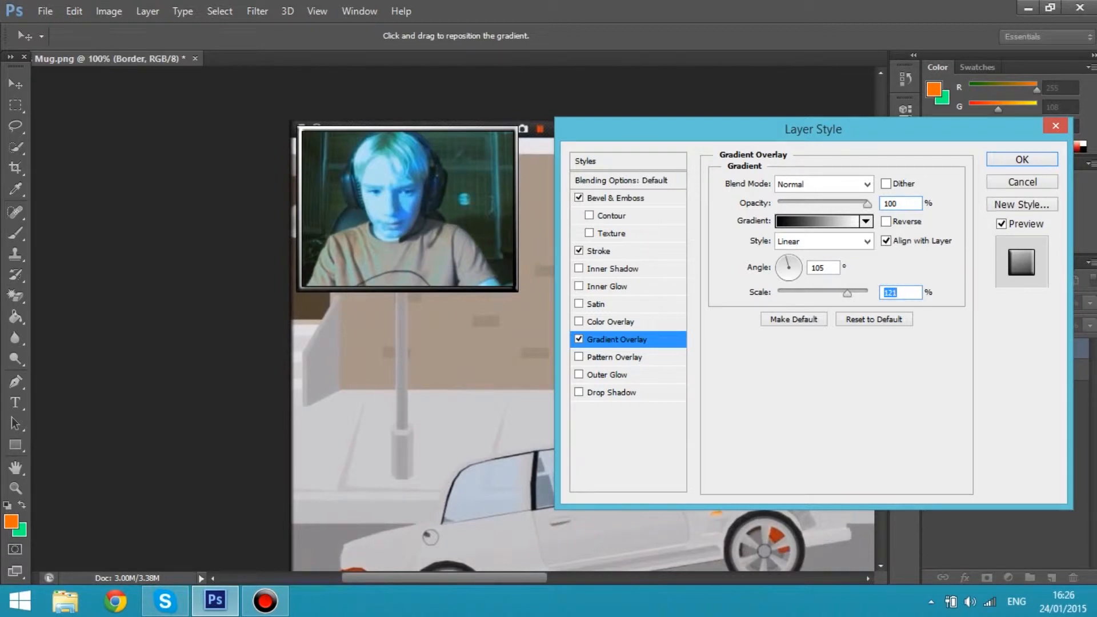
# Set the Gradient Overlay's opacity to 35% and its angle to 85°
pyautogui.moveTo(866, 203); pyautogui.dragTo(803, 204)
pyautogui.click(778, 264)
pyautogui.moveTo(779, 265)
pyautogui.mouseDown()
pyautogui.moveTo(796, 278)
pyautogui.moveTo(789, 255)
pyautogui.mouseUp()
pyautogui.doubleClick(812, 267)
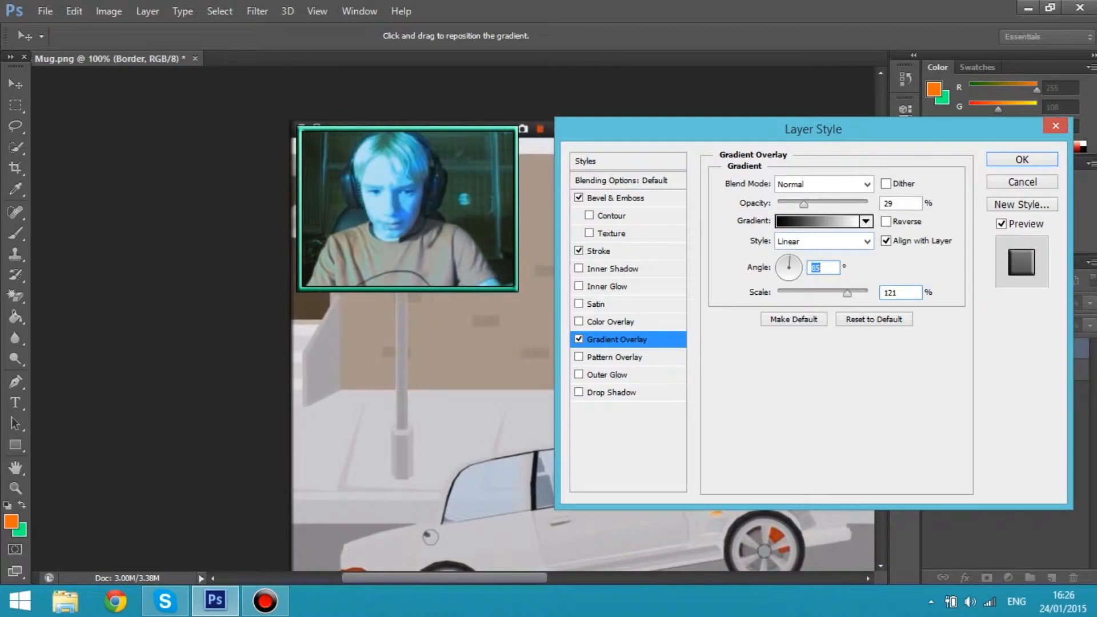
pyautogui.moveTo(804, 204)
pyautogui.mouseDown()
pyautogui.moveTo(846, 204)
pyautogui.moveTo(799, 204)
pyautogui.moveTo(809, 204)
pyautogui.mouseUp()
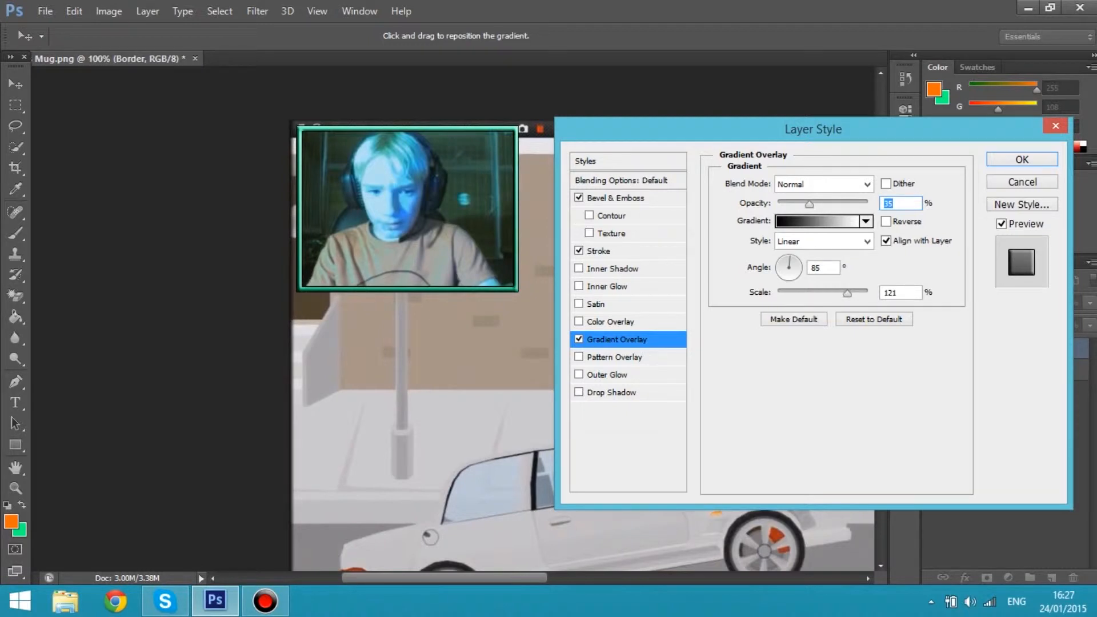
# Choose the black-to-white preset as the gradient for the Border layer's Gradient Overlay
pyautogui.click(816, 221)
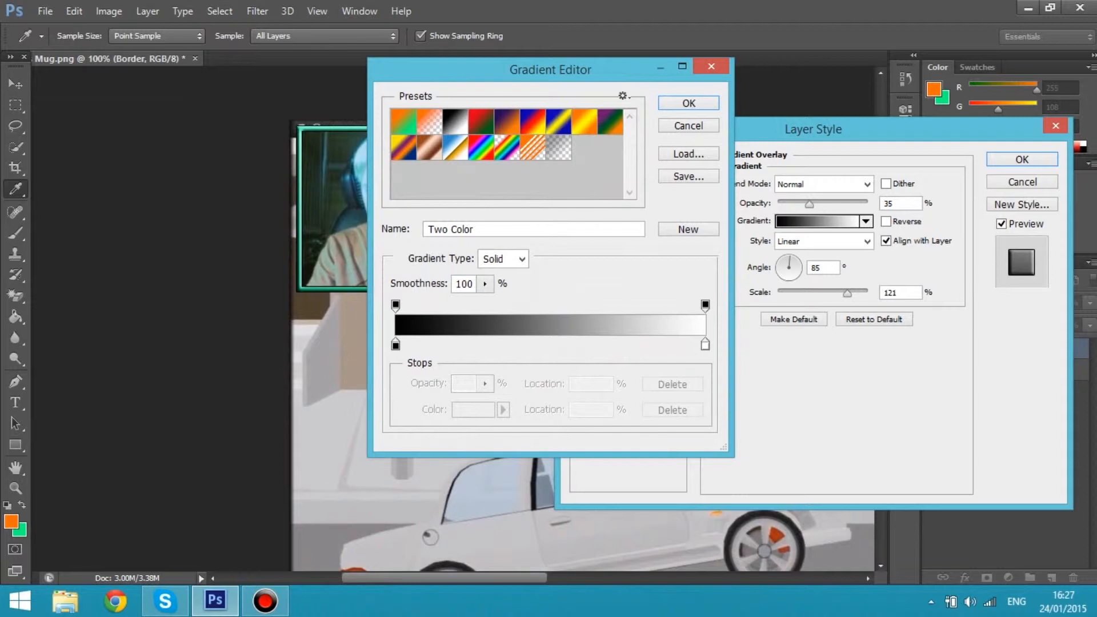
pyautogui.click(456, 121)
pyautogui.press('Return')
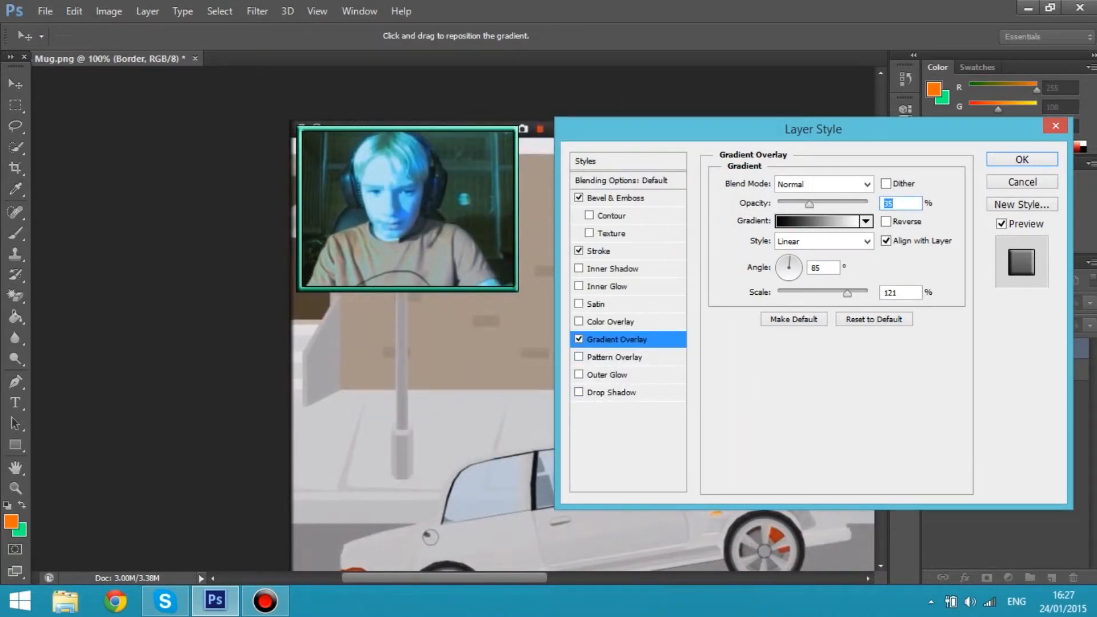
# Add a Drop Shadow to the Border layer with 100% opacity, 0 px distance, 10% spread and 11 px size, and apply the layer style
pyautogui.click(611, 393)
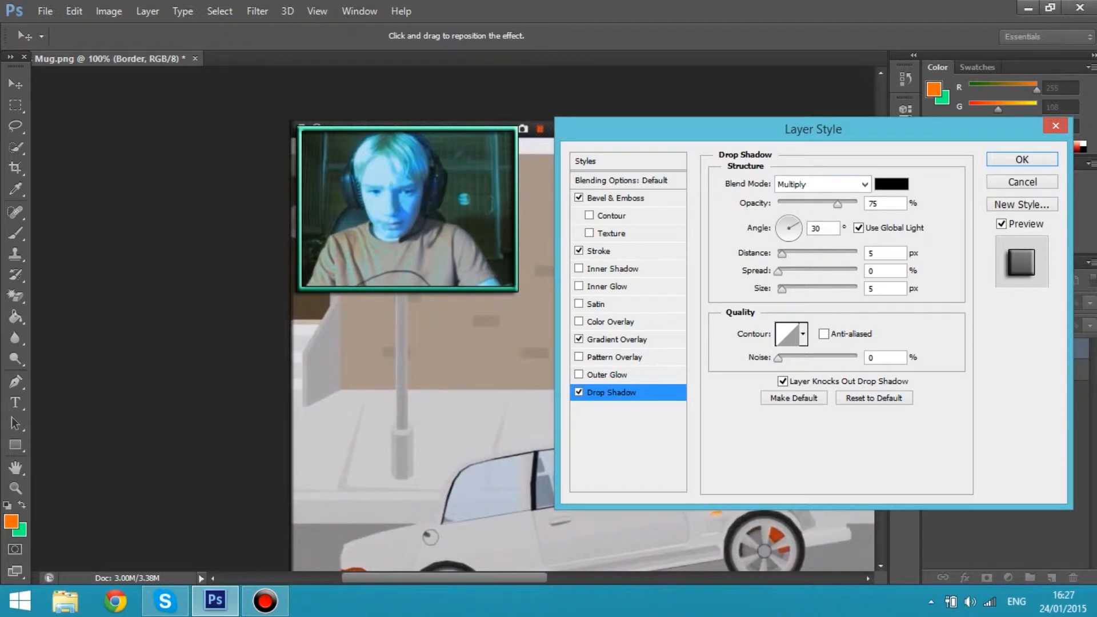
pyautogui.moveTo(837, 204); pyautogui.dragTo(858, 204)
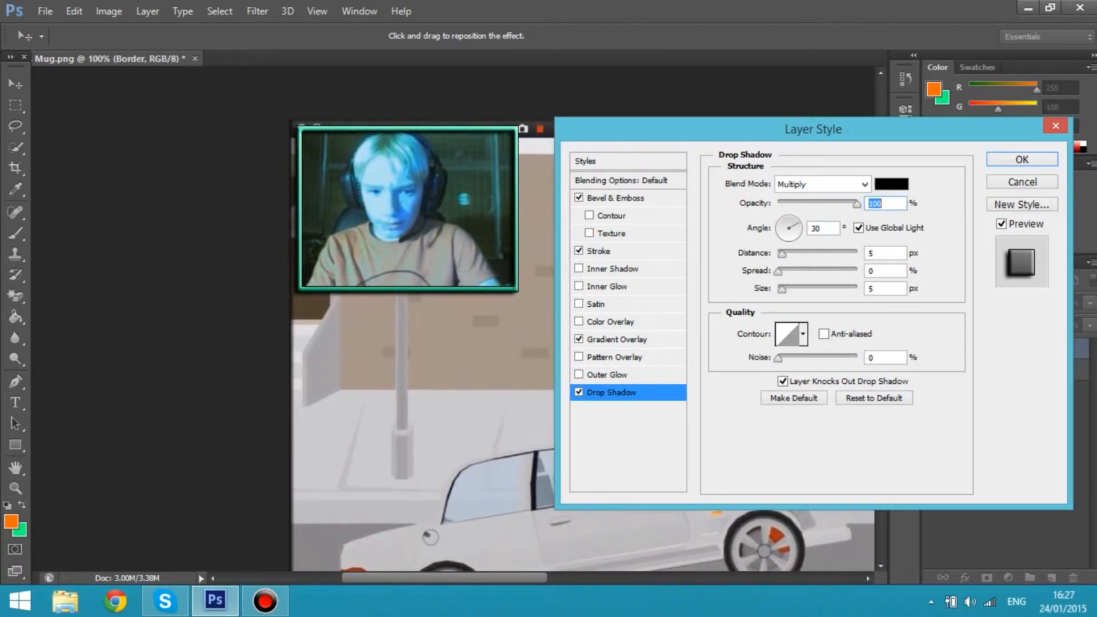
pyautogui.moveTo(781, 253); pyautogui.dragTo(786, 289)
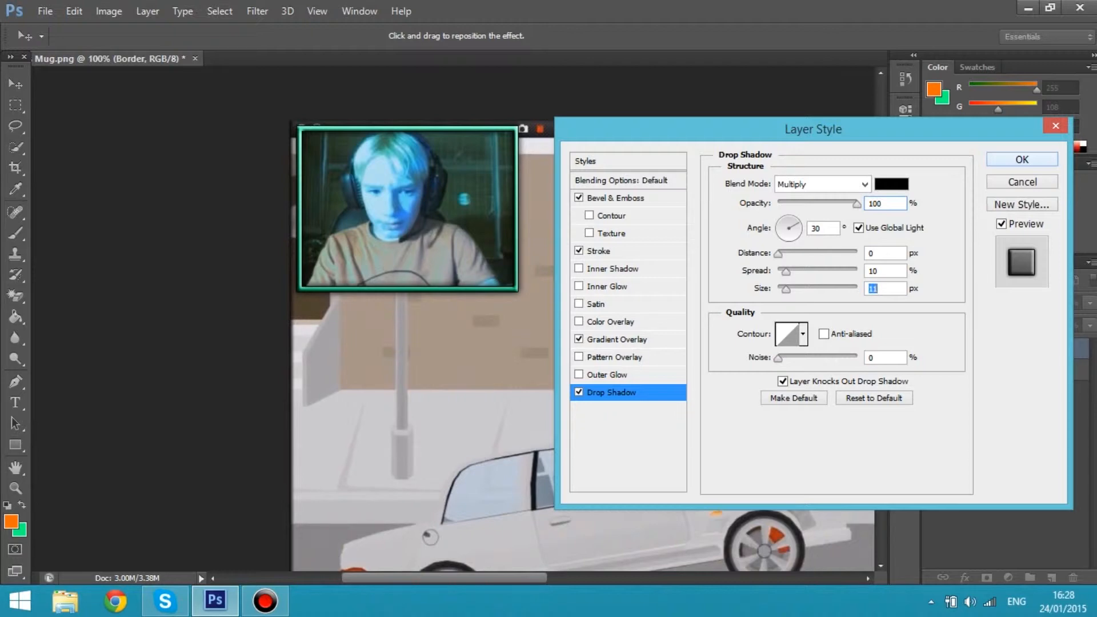
pyautogui.press('Return')
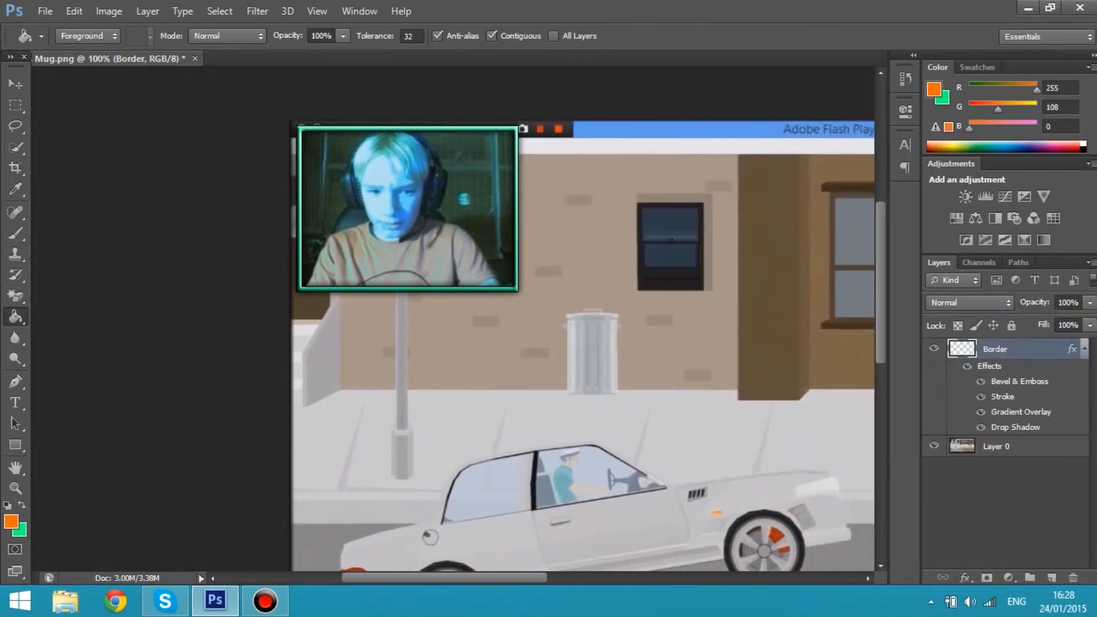
# Examine the styled webcam border within the whole screenshot at different zoom levels
pyautogui.hotkey('ctrl', '-')
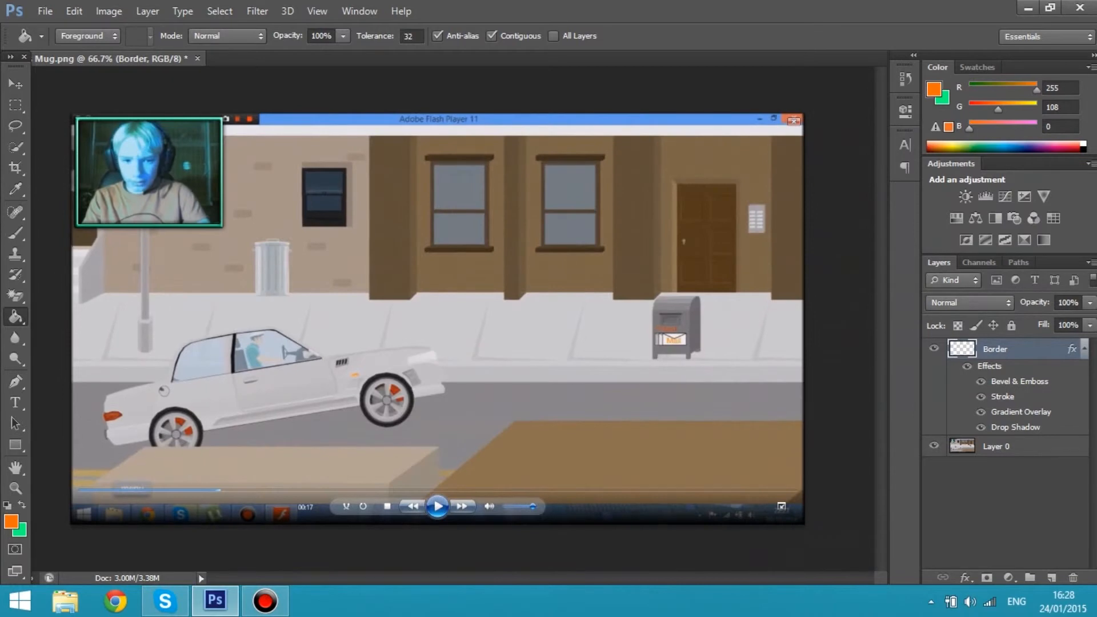
pyautogui.hotkey('ctrl', '+')
pyautogui.hotkey('ctrl', '-')
pyautogui.hotkey('ctrl', '-')
pyautogui.hotkey('ctrl', '+')
pyautogui.hotkey('ctrl', '+')
pyautogui.hotkey('ctrl', '-')
# Add the text HOMER on a new layer in white Molot at 54.01 pt, placed over the lower edge of the webcam border
pyautogui.click(1051, 577)
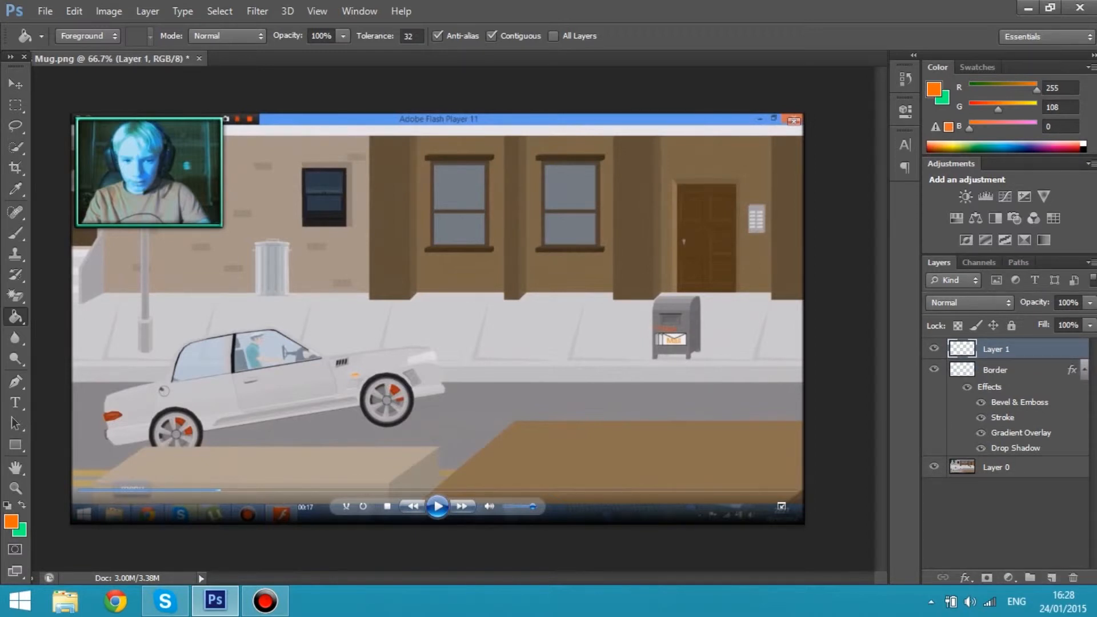
pyautogui.click(16, 403)
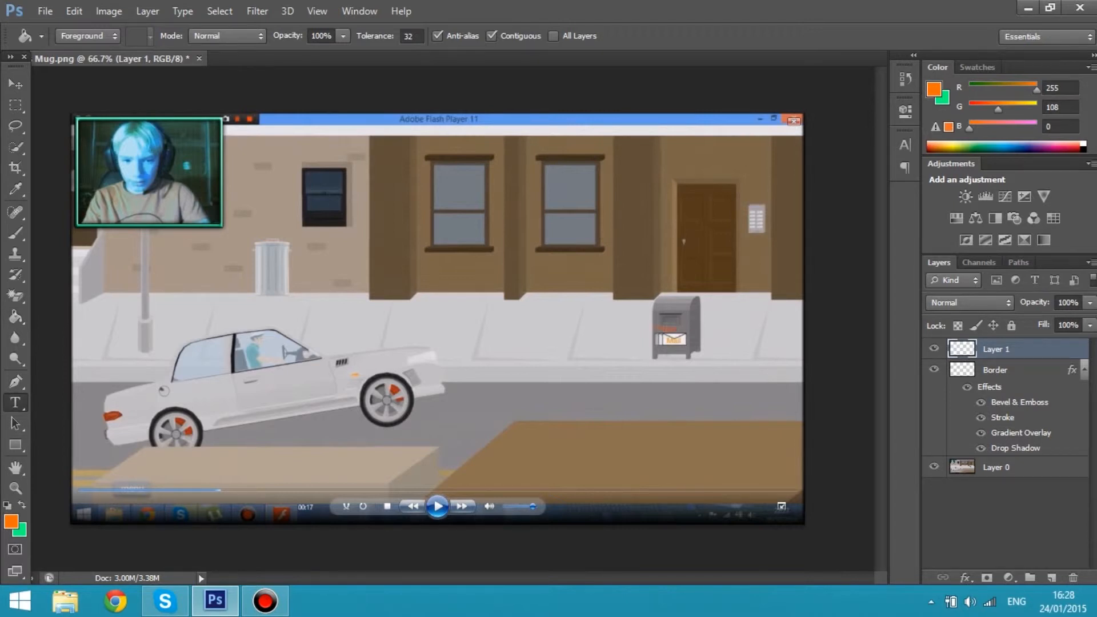
pyautogui.hotkey('ctrl', '+')
pyautogui.moveTo(540, 578); pyautogui.dragTo(451, 577)
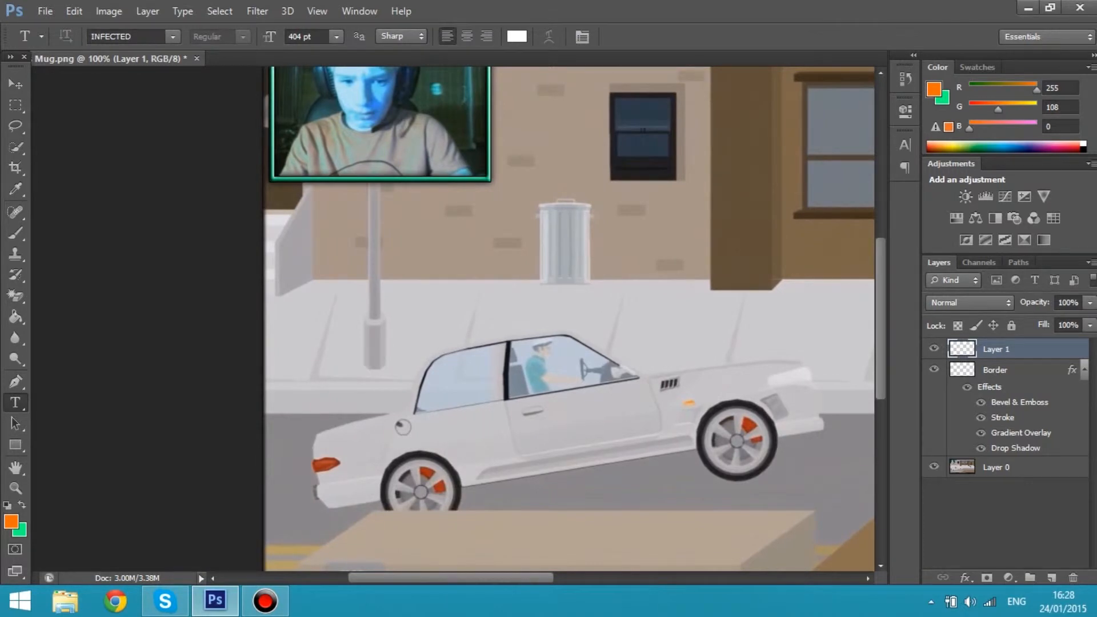
pyautogui.scroll(5, 569, 319)
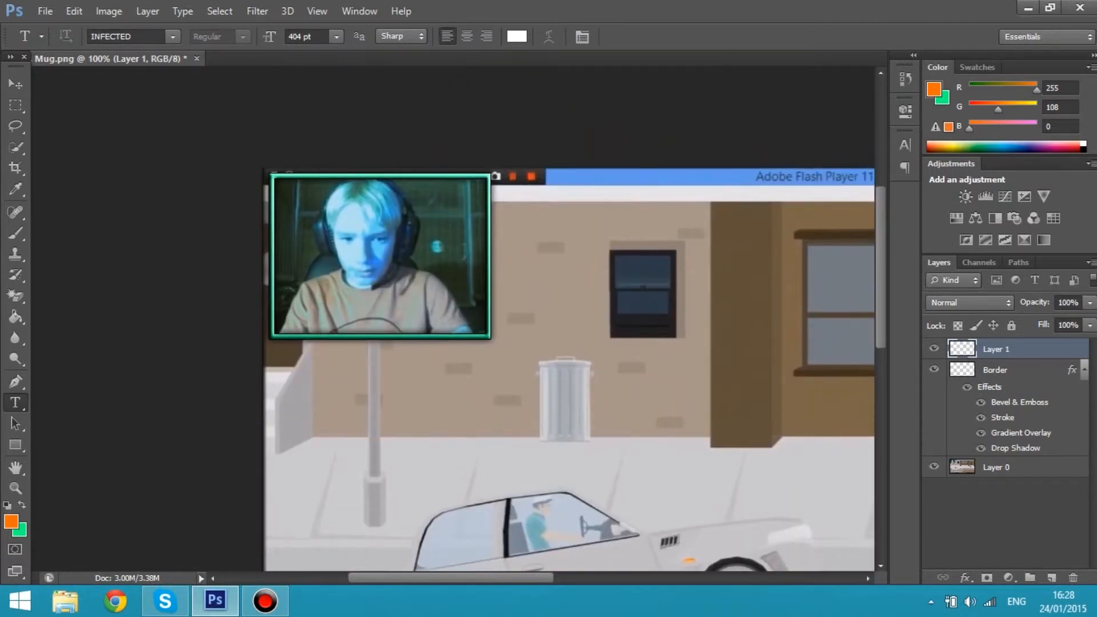
pyautogui.scroll(-1, 568, 319)
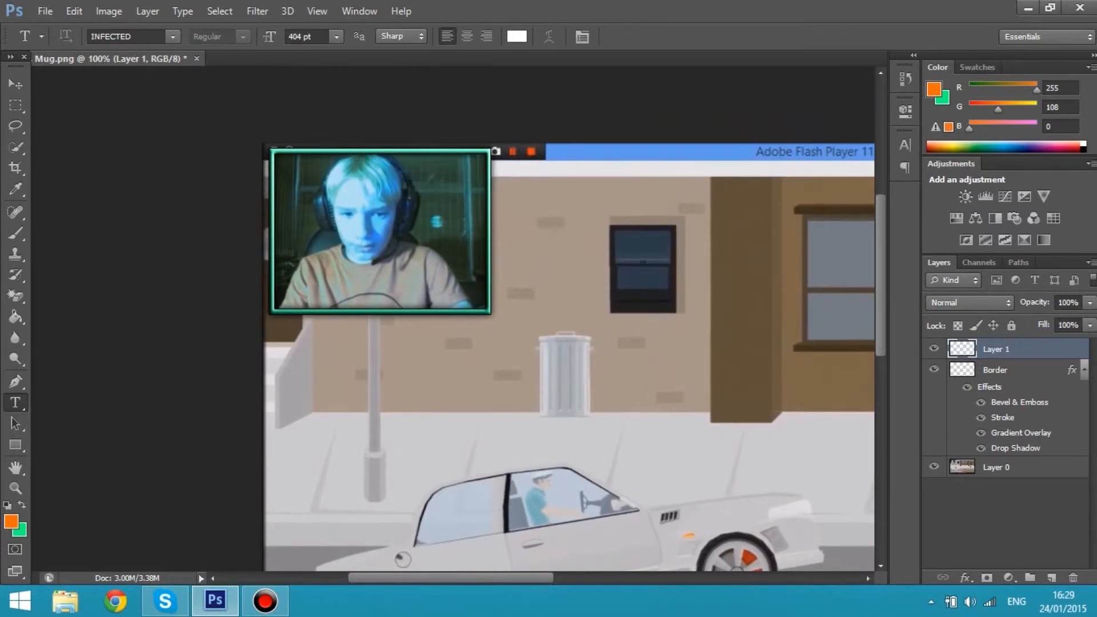
pyautogui.click(323, 310)
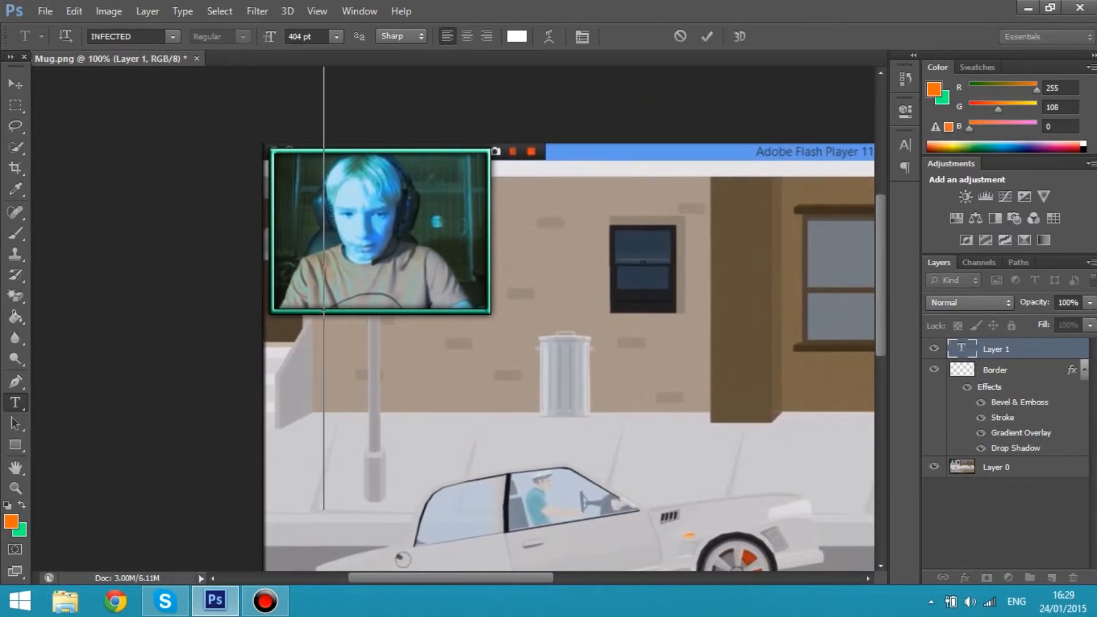
pyautogui.click(306, 36)
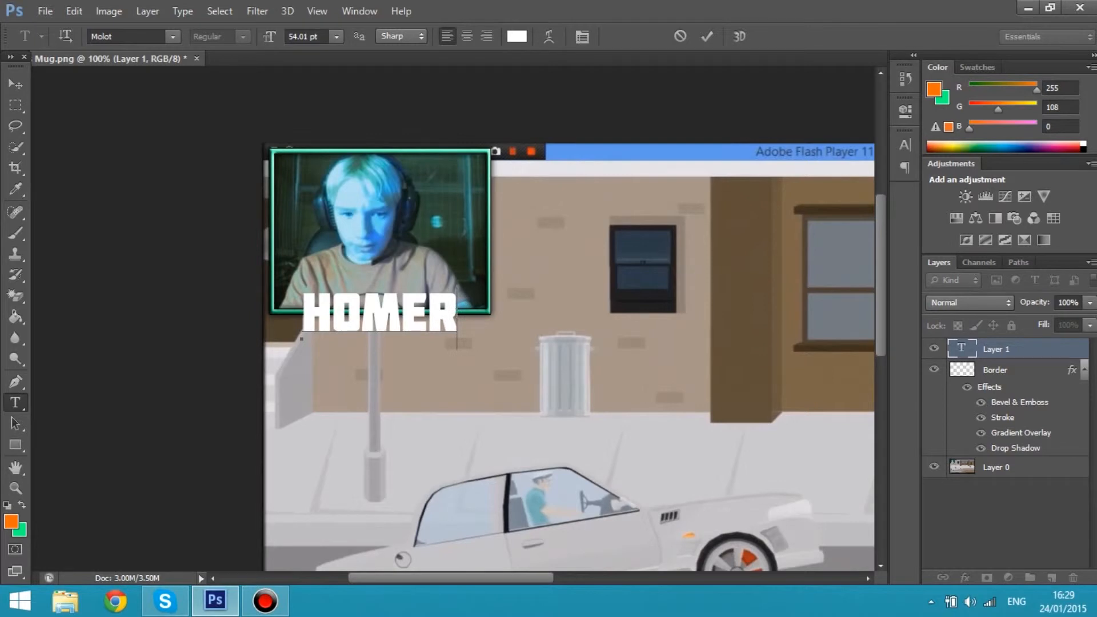
pyautogui.moveTo(379, 365); pyautogui.dragTo(382, 362)
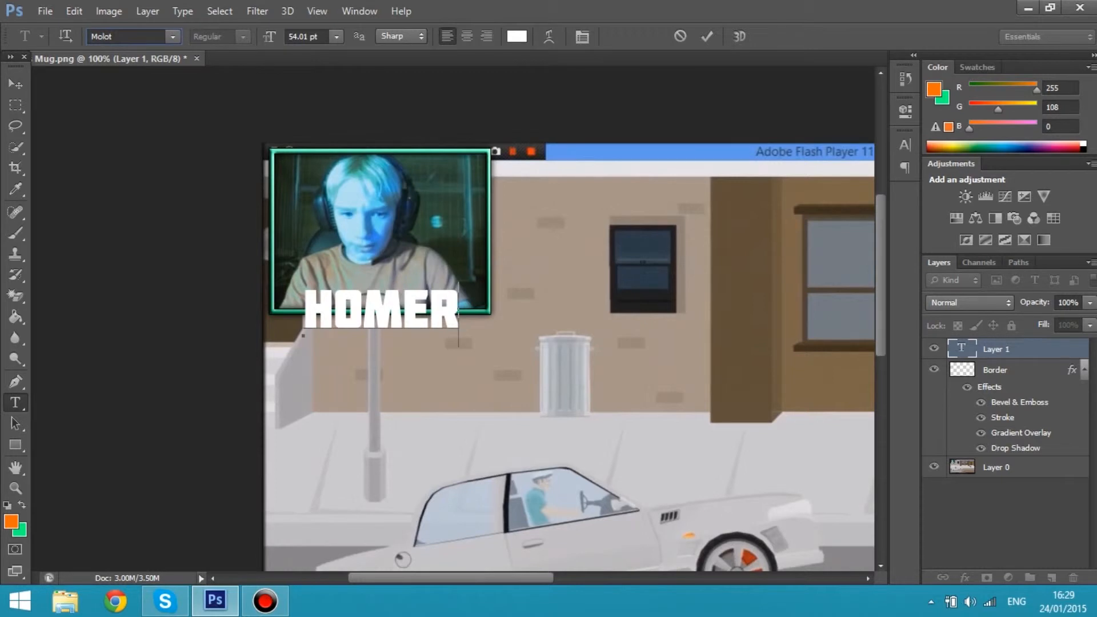
pyautogui.moveTo(381, 371); pyautogui.dragTo(382, 376)
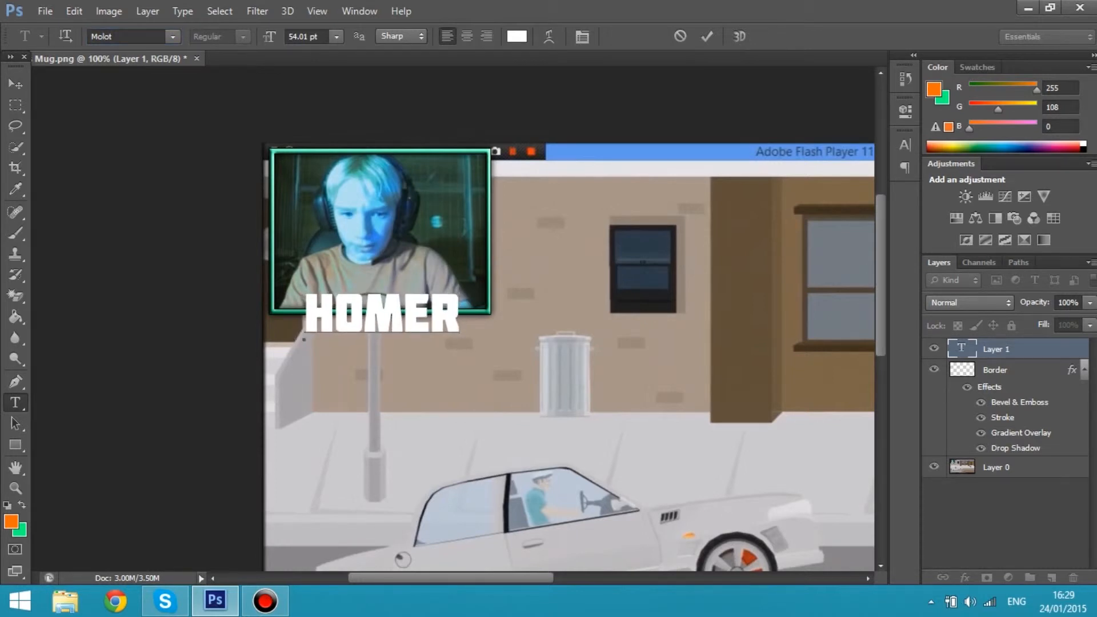
# Change the colour of the whole HOMER text to green (#00ff5a)
pyautogui.moveTo(460, 317); pyautogui.dragTo(431, 317)
pyautogui.click(516, 36)
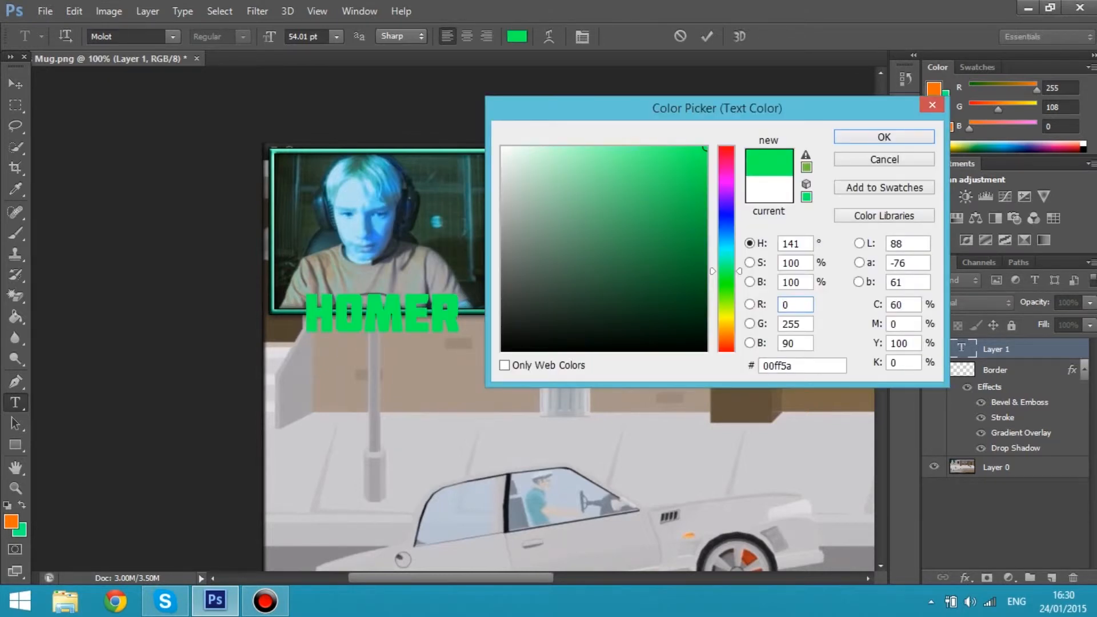
pyautogui.click(883, 136)
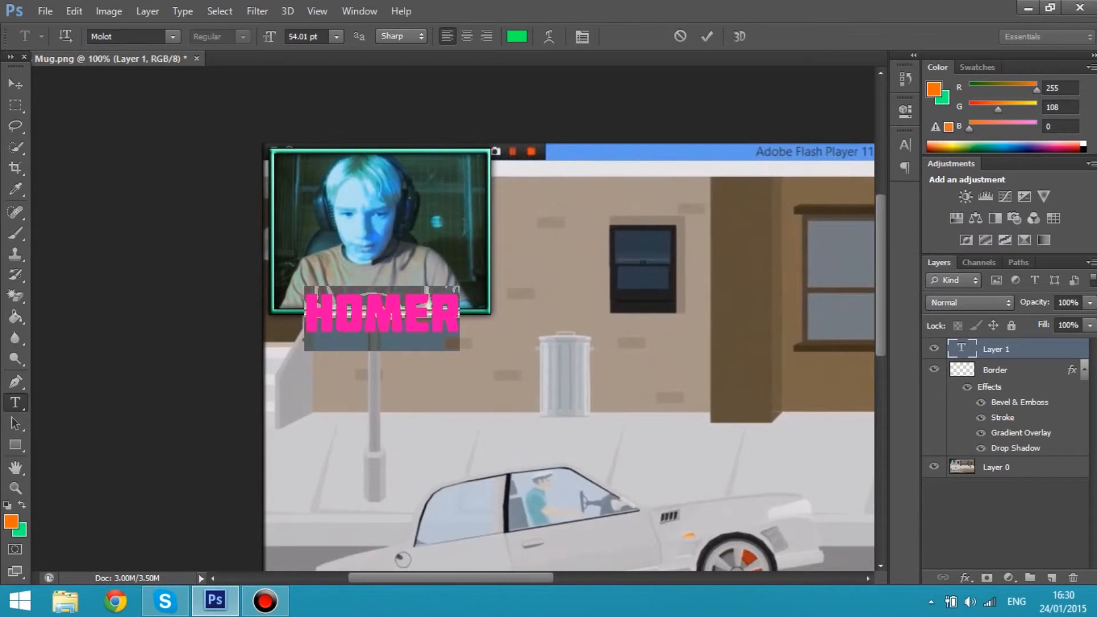
# Recolour only the letter E of the HOMER text to turquoise (#00ffcc)
pyautogui.moveTo(458, 315); pyautogui.dragTo(403, 316)
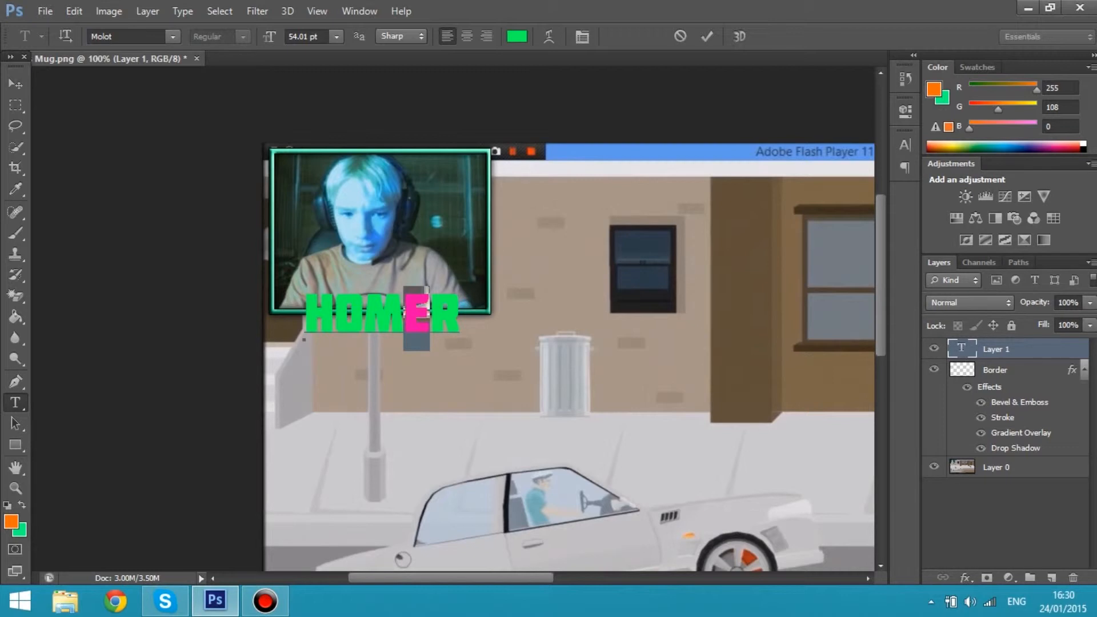
pyautogui.click(517, 36)
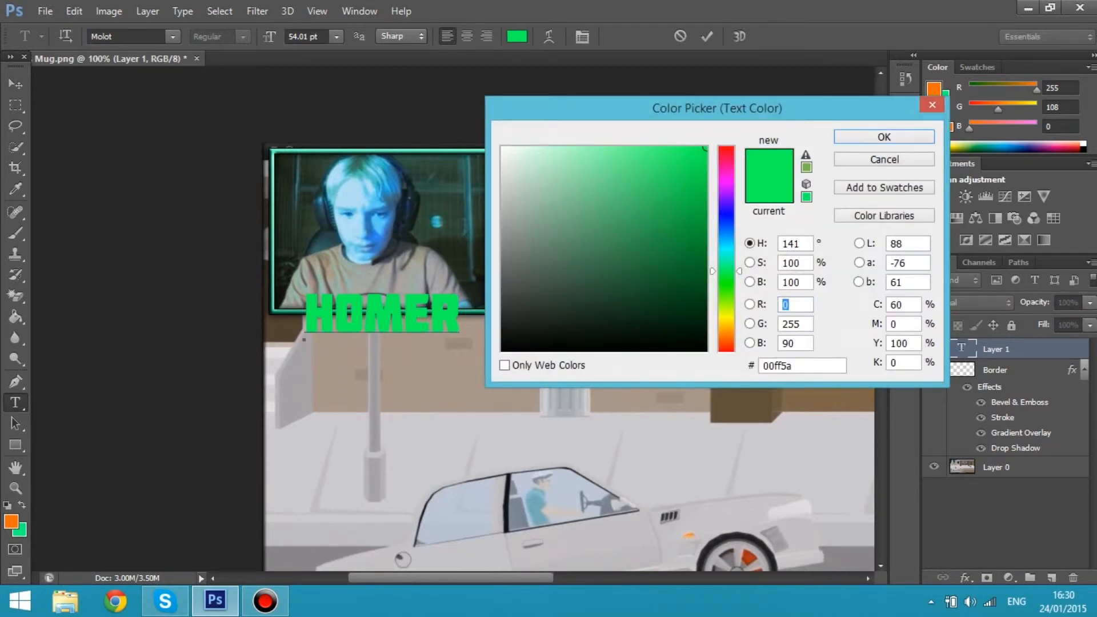
pyautogui.click(726, 256)
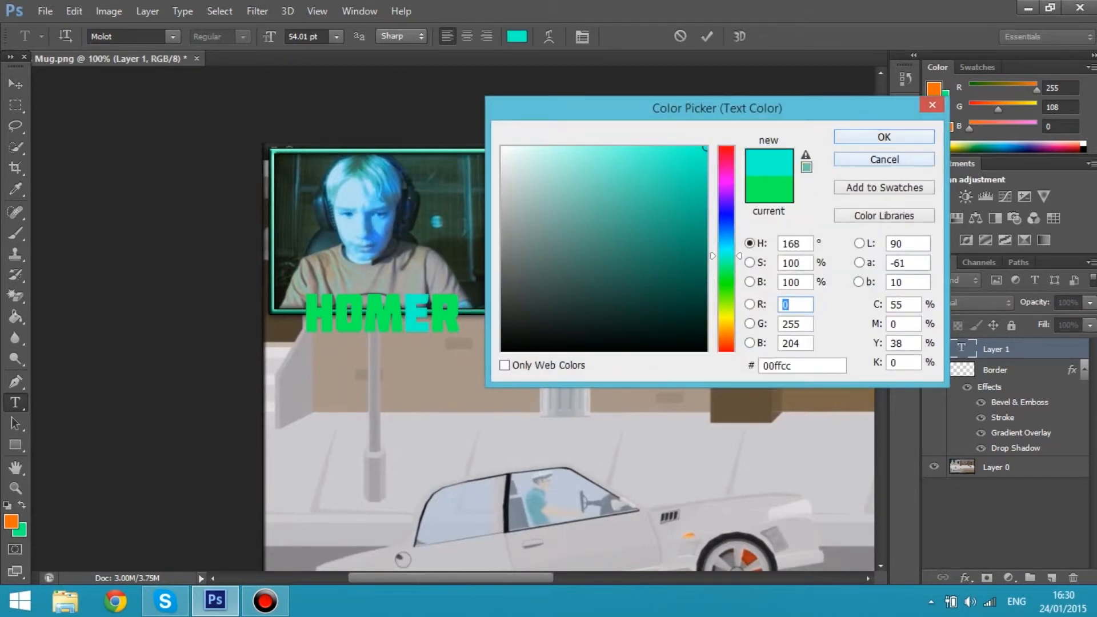
pyautogui.click(883, 137)
# Recolour only the letter O of the HOMER text to cyan (#00fffc) and commit the text
pyautogui.moveTo(364, 316); pyautogui.dragTo(336, 315)
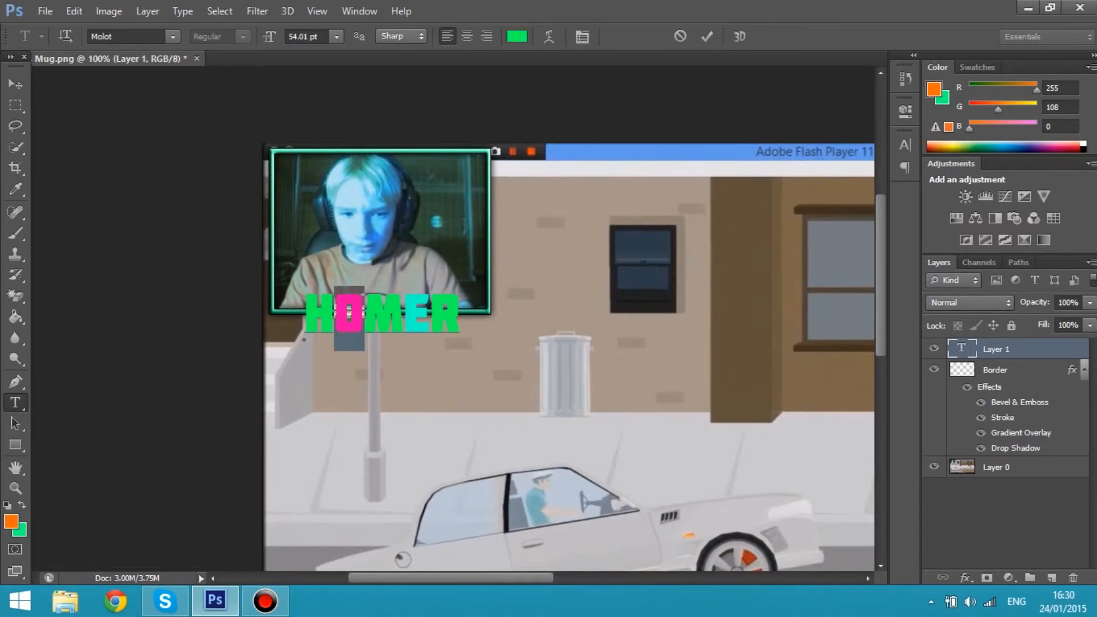
pyautogui.click(516, 36)
pyautogui.click(726, 249)
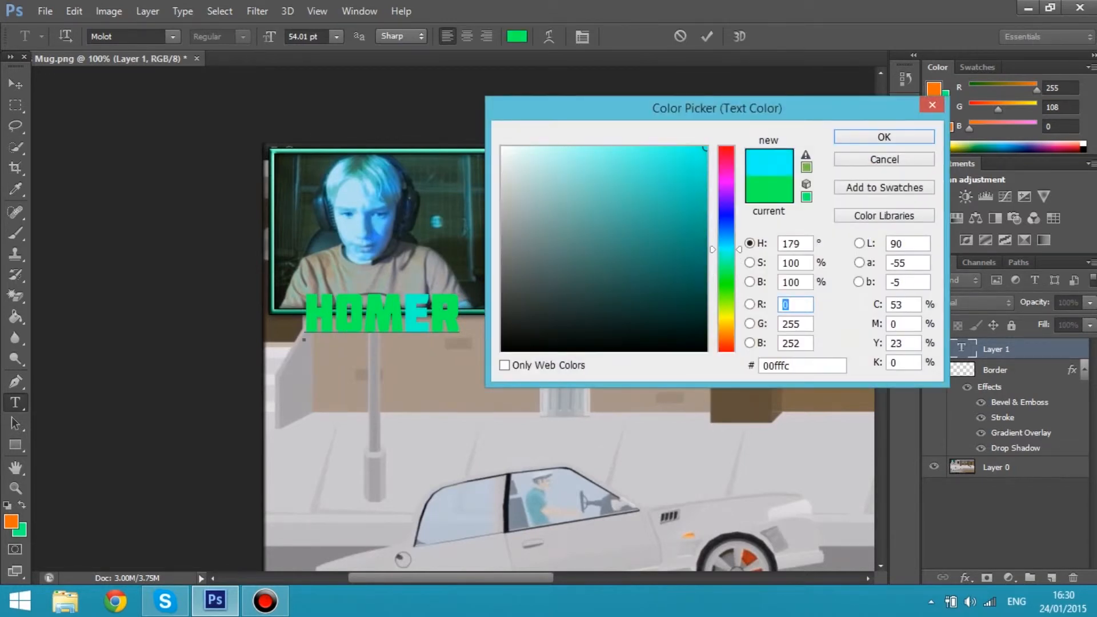
pyautogui.press('Return')
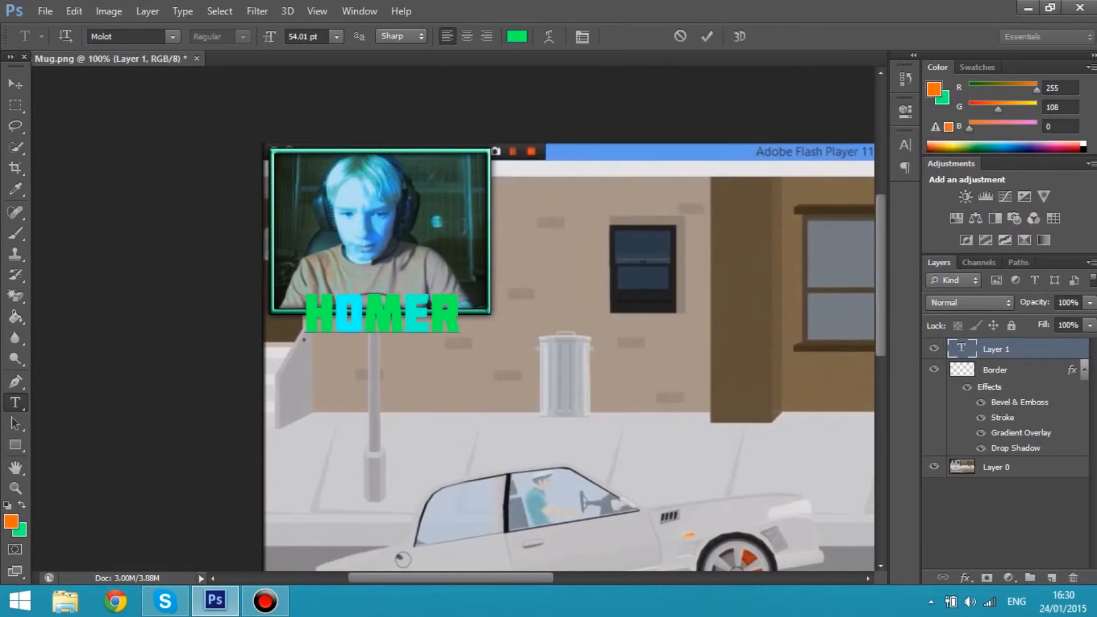
pyautogui.moveTo(303, 326); pyautogui.dragTo(460, 328)
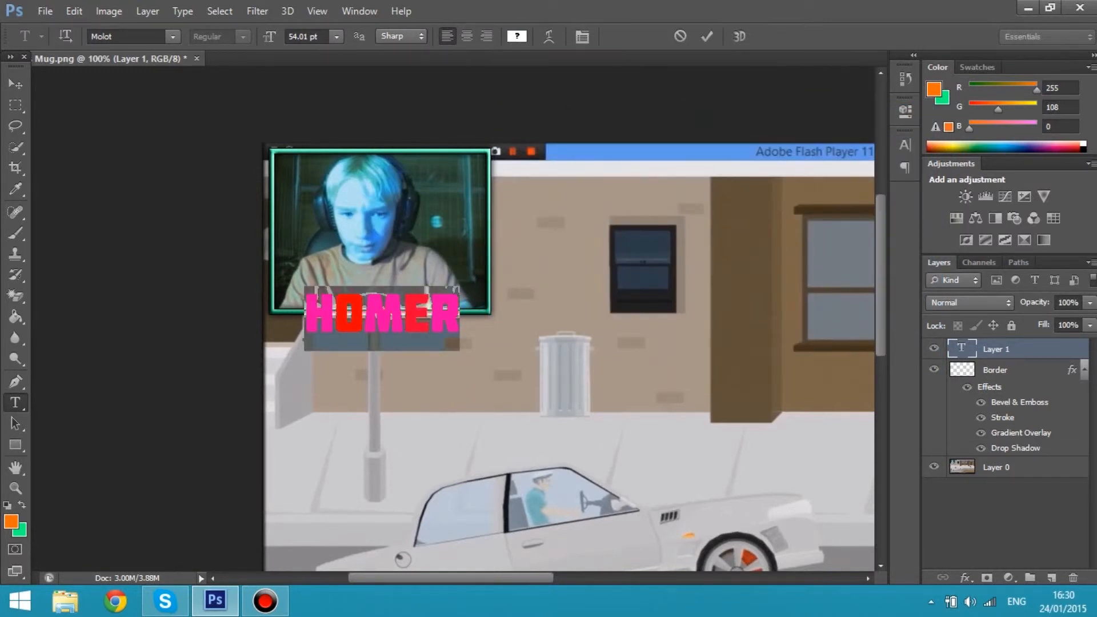
pyautogui.hotkey('ctrl', 'Return')
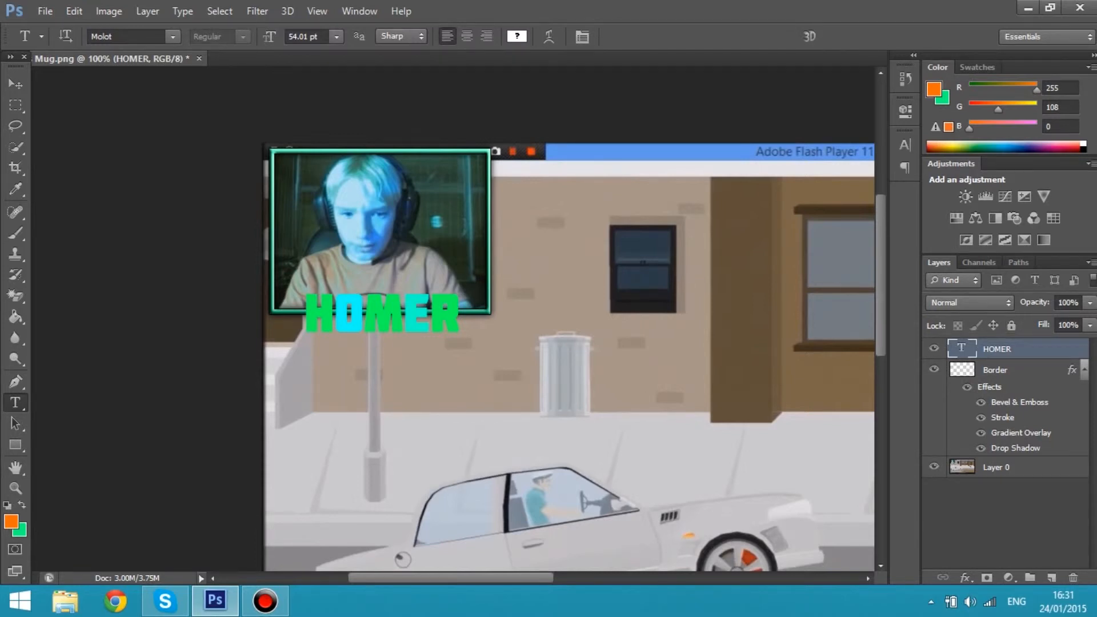
# Give the HOMER text layer a smooth Inner Bevel and a 2 px black outside stroke
pyautogui.rightClick(997, 348)
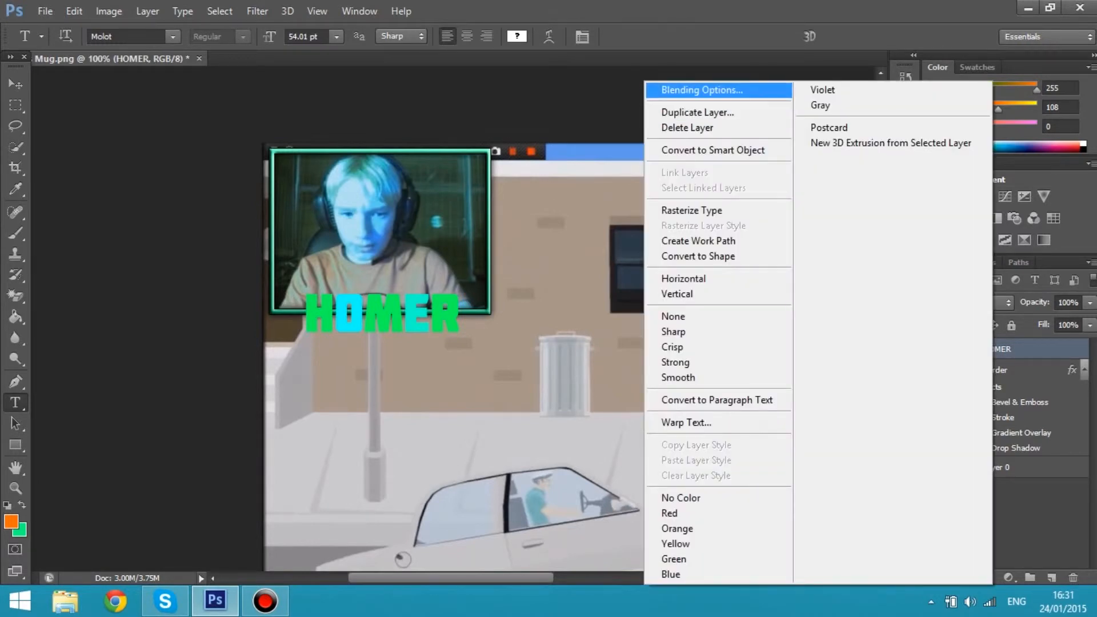
pyautogui.click(702, 90)
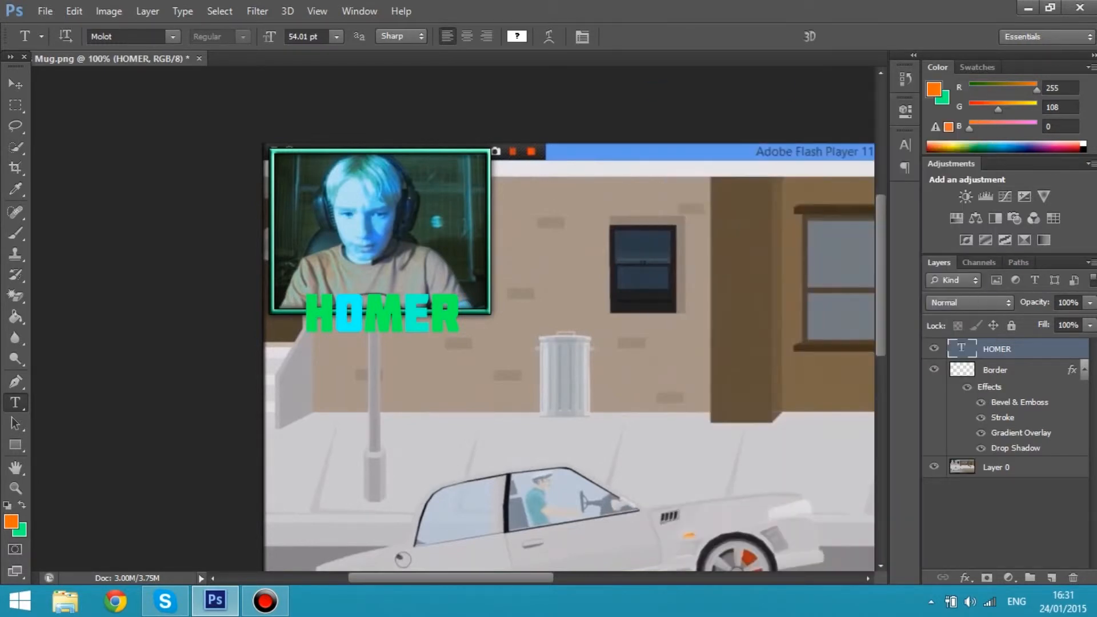
pyautogui.click(579, 197)
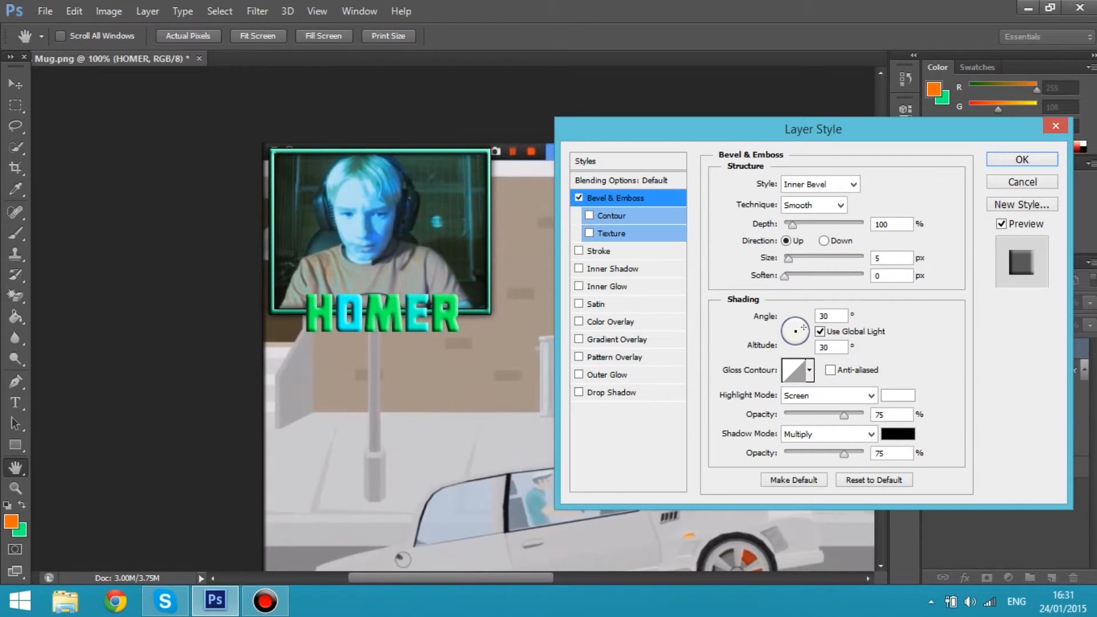
pyautogui.click(881, 224)
pyautogui.moveTo(788, 258); pyautogui.dragTo(789, 258)
pyautogui.click(598, 251)
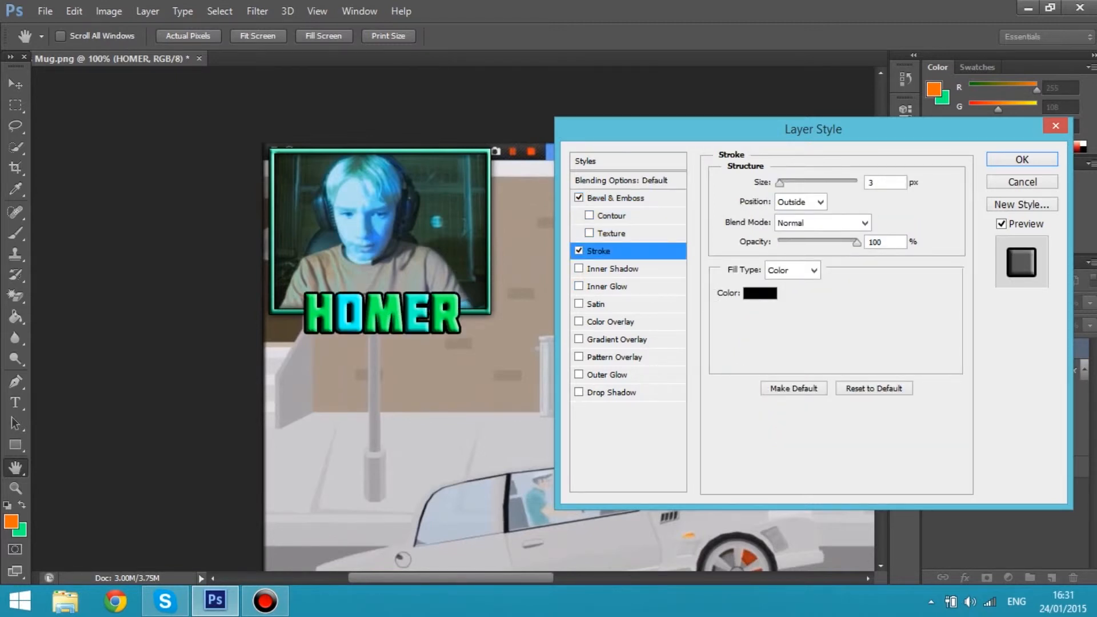
pyautogui.moveTo(779, 183); pyautogui.dragTo(778, 182)
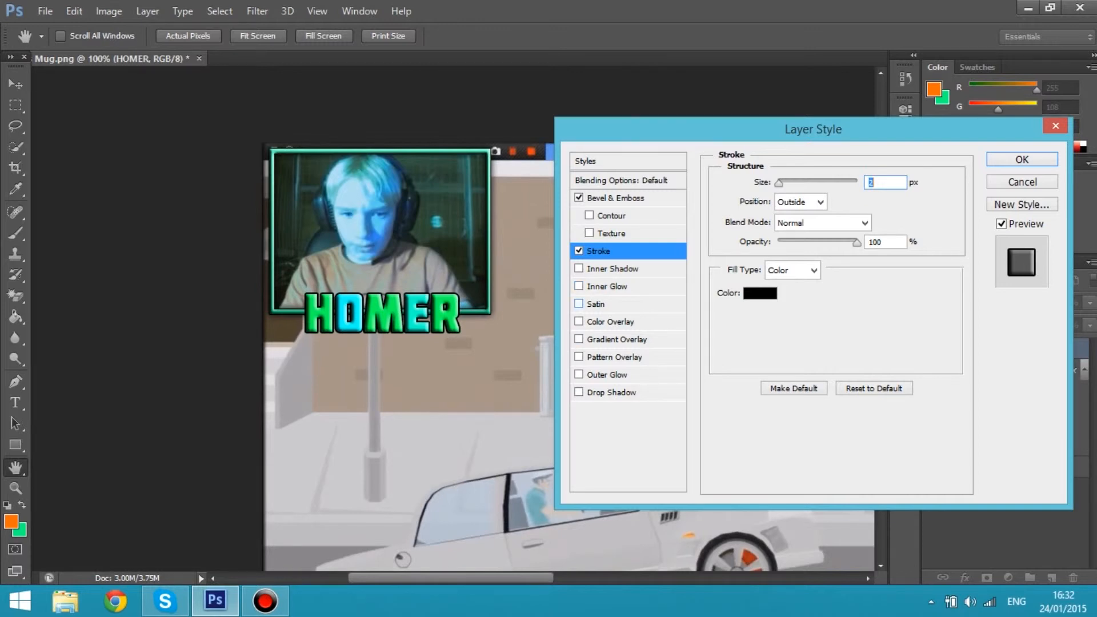
# Add a linear Gradient Overlay to the HOMER text with a hard black-to-white split at 49% and 28% opacity
pyautogui.click(616, 340)
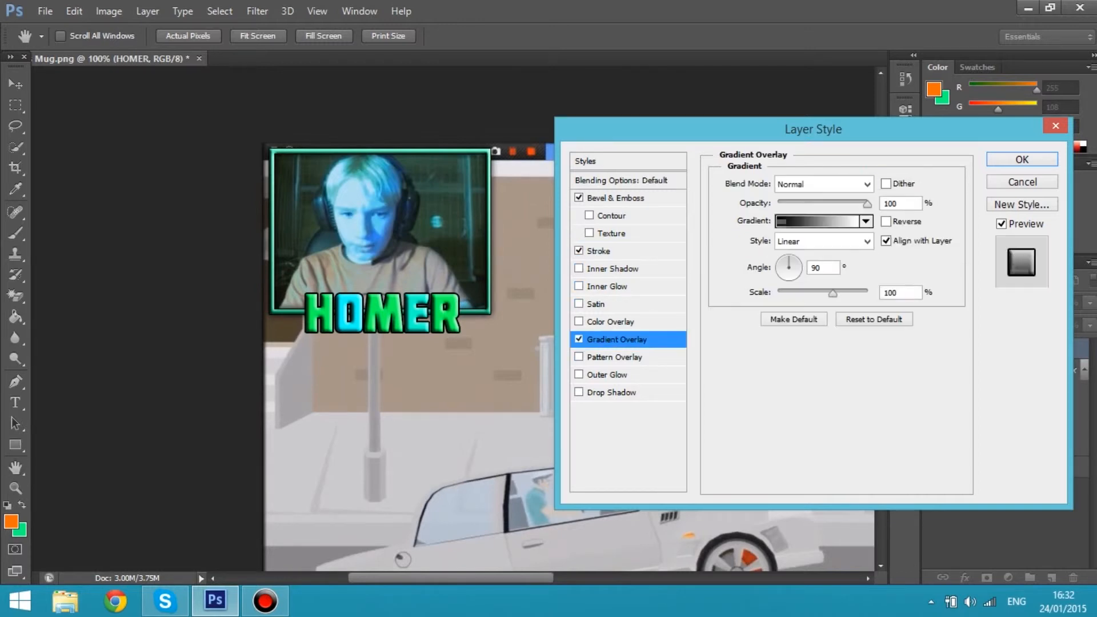
pyautogui.moveTo(867, 203); pyautogui.dragTo(817, 204)
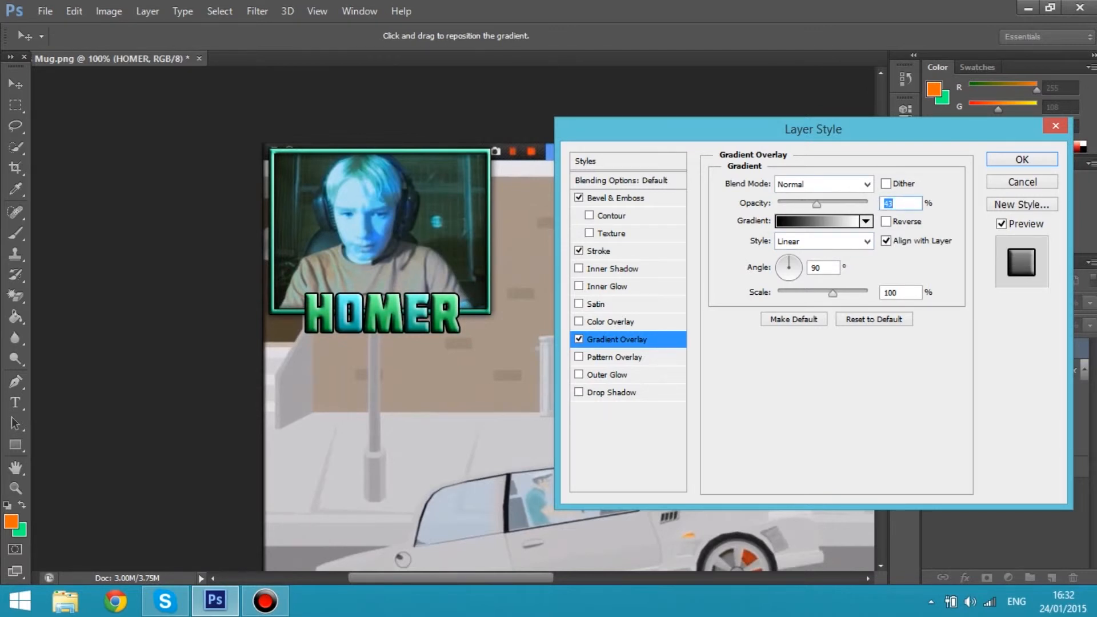
pyautogui.click(817, 221)
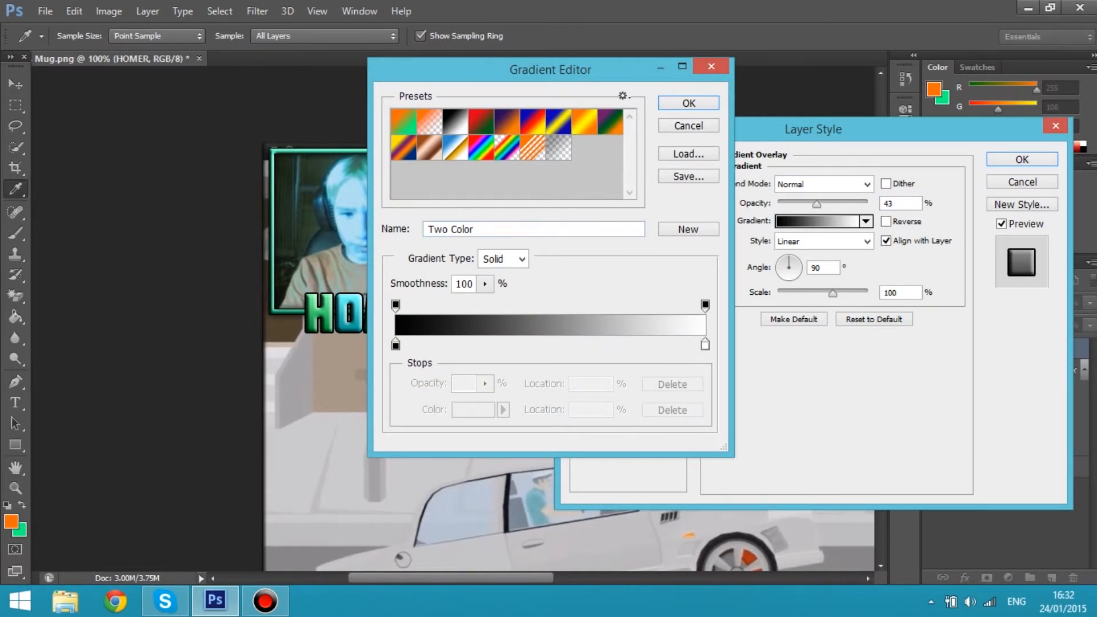
pyautogui.click(455, 121)
pyautogui.moveTo(395, 344); pyautogui.dragTo(546, 345)
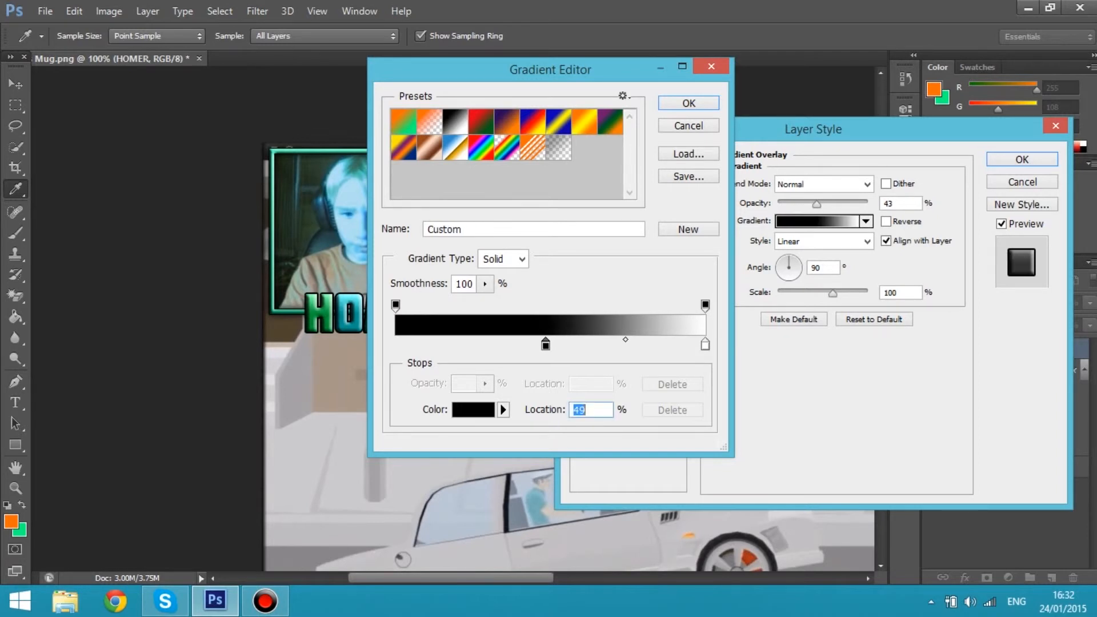
pyautogui.moveTo(705, 345); pyautogui.dragTo(546, 344)
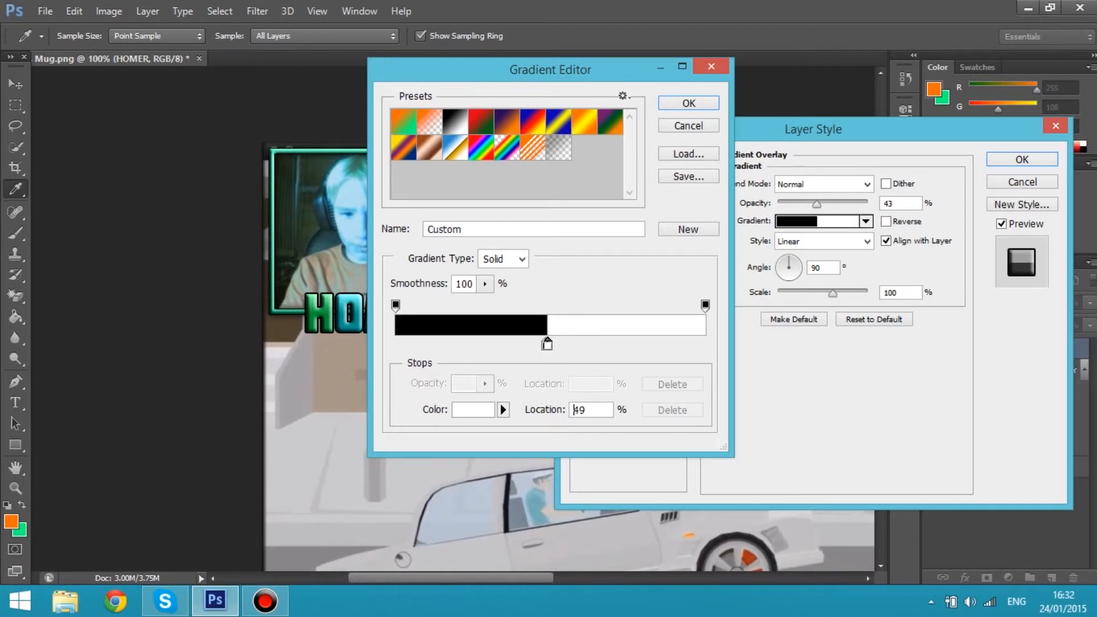
pyautogui.doubleClick(577, 409)
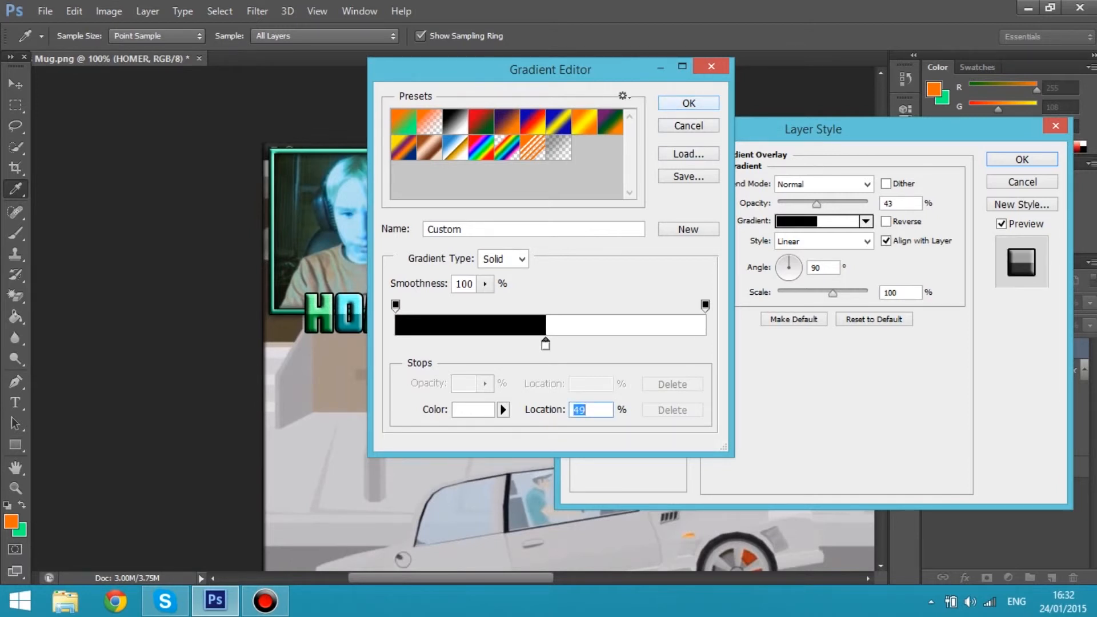
pyautogui.press('Return')
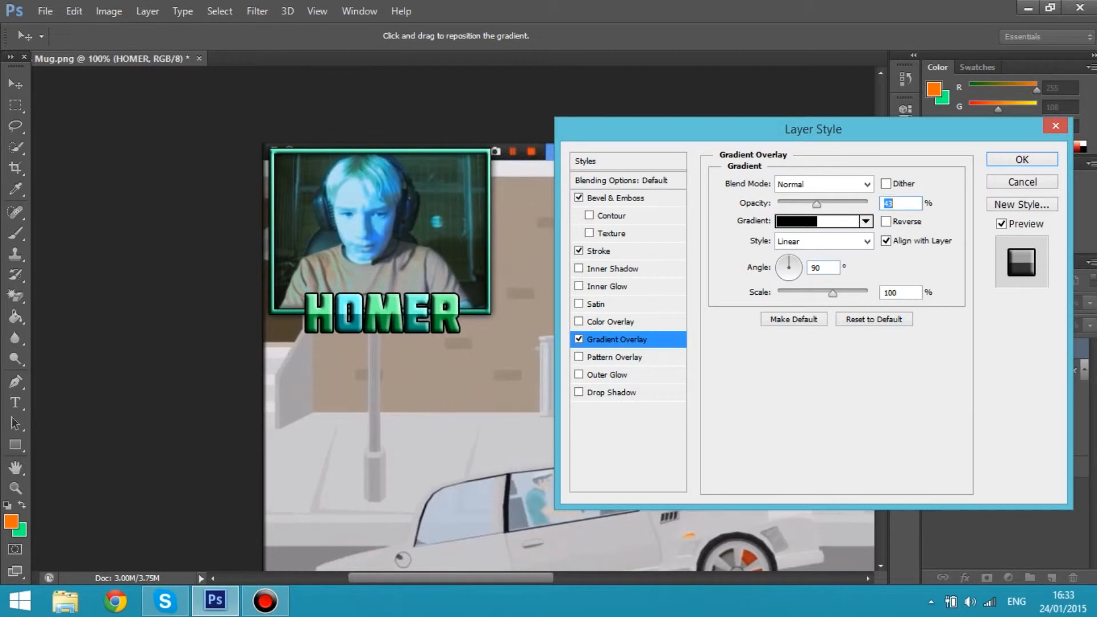
pyautogui.moveTo(817, 204)
pyautogui.mouseDown()
pyautogui.moveTo(861, 204)
pyautogui.moveTo(802, 204)
pyautogui.mouseUp()
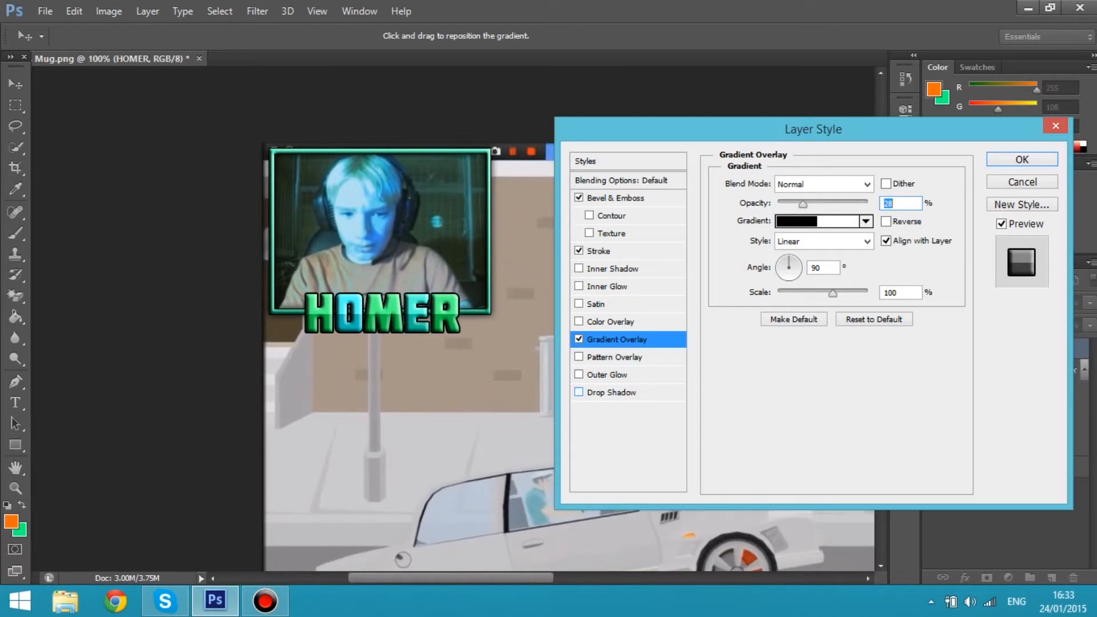
# Add a drop shadow to the HOMER text with 100% opacity, 0 px distance, 22% spread and 16 px size, and apply the layer style
pyautogui.click(611, 392)
pyautogui.moveTo(837, 204); pyautogui.dragTo(858, 204)
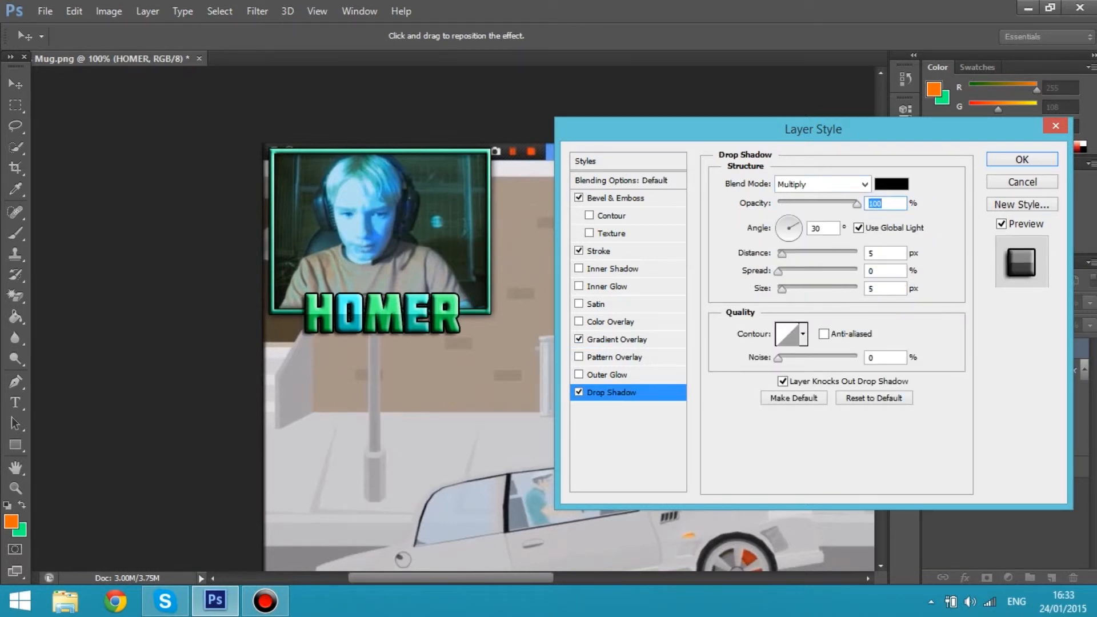
pyautogui.moveTo(782, 254); pyautogui.dragTo(776, 253)
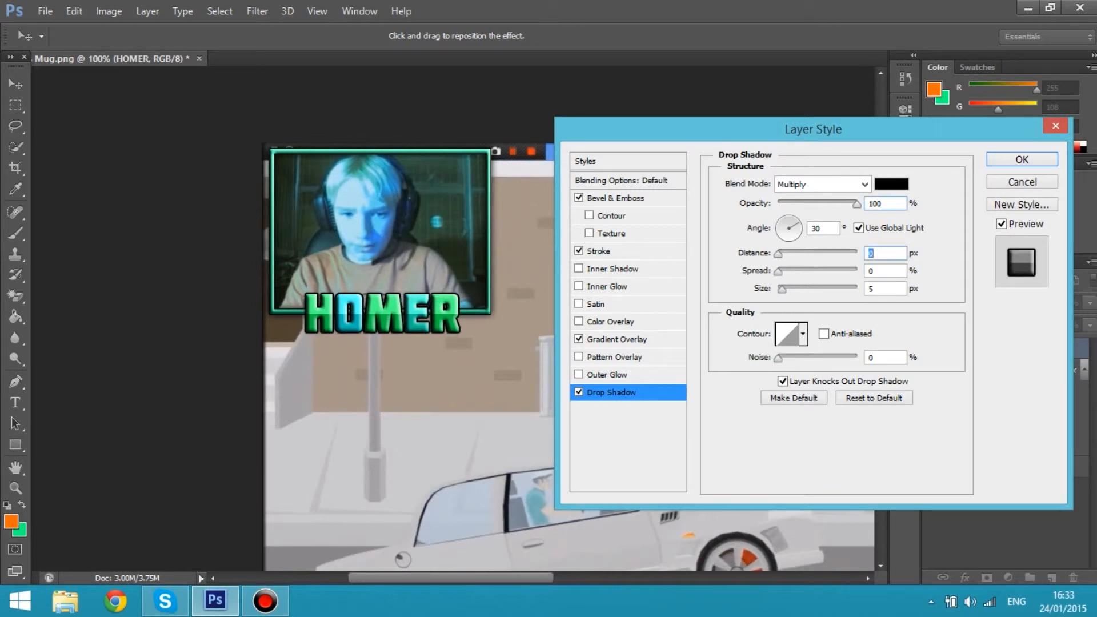
pyautogui.moveTo(782, 290)
pyautogui.mouseDown()
pyautogui.moveTo(780, 271)
pyautogui.moveTo(799, 271)
pyautogui.moveTo(787, 288)
pyautogui.mouseUp()
pyautogui.moveTo(795, 271); pyautogui.dragTo(795, 272)
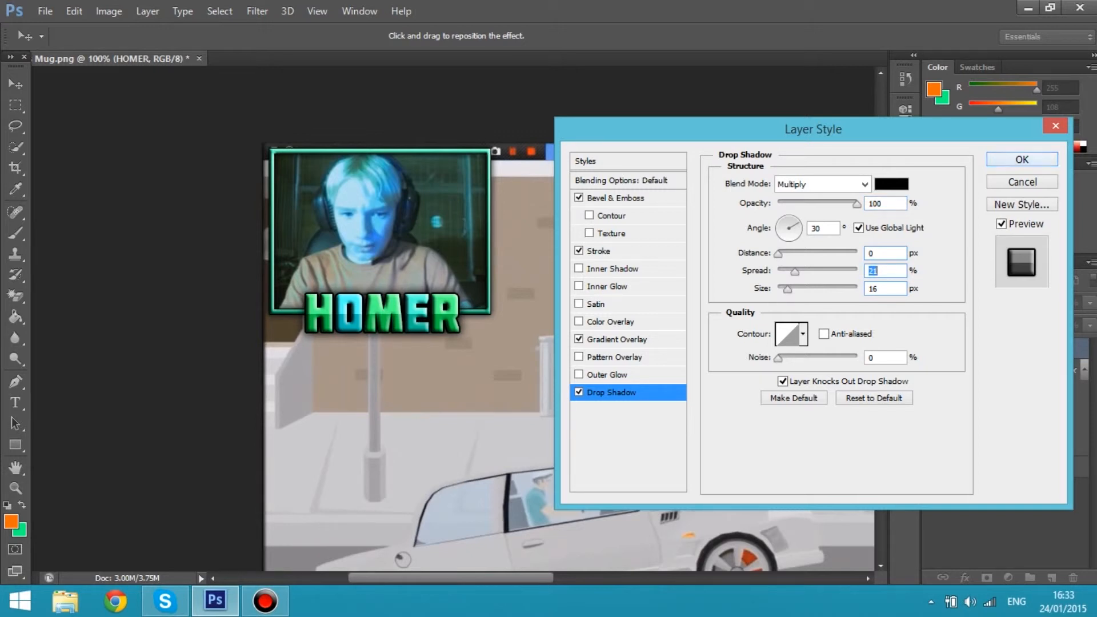
pyautogui.press('Up')
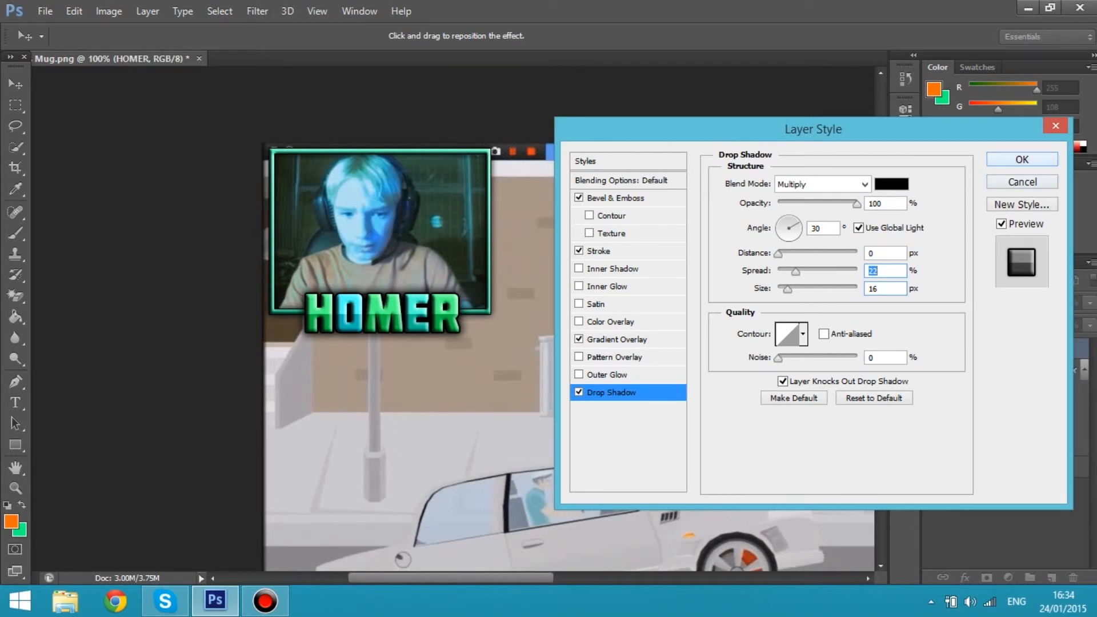
pyautogui.press('Return')
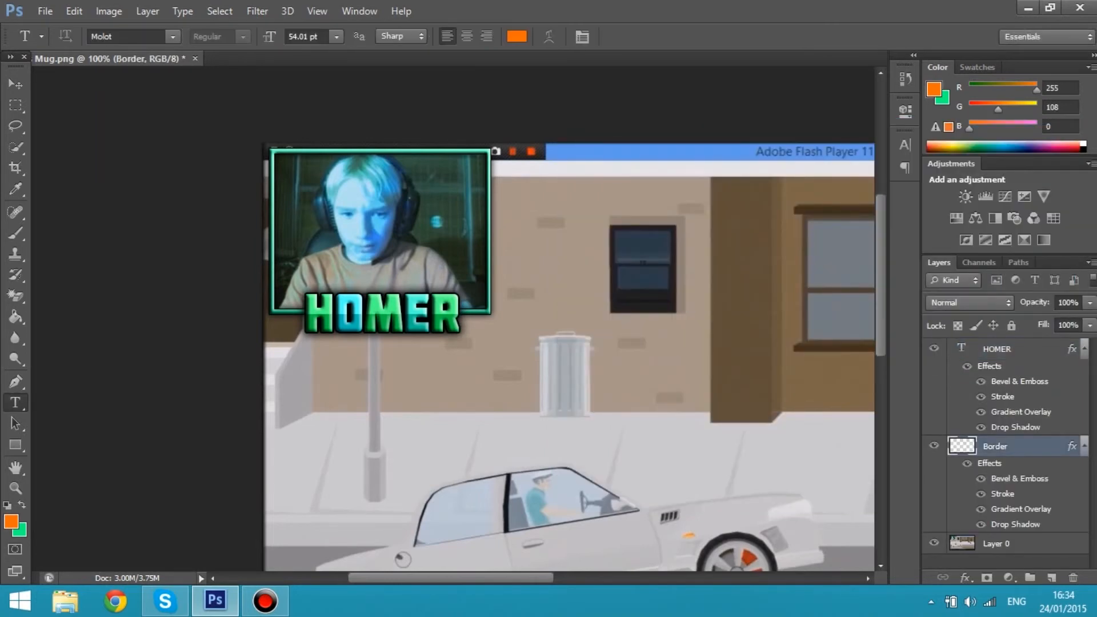
# Try shifting the Border layer's hue to +37 with Hue/Saturation
pyautogui.hotkey('ctrl', 'u')
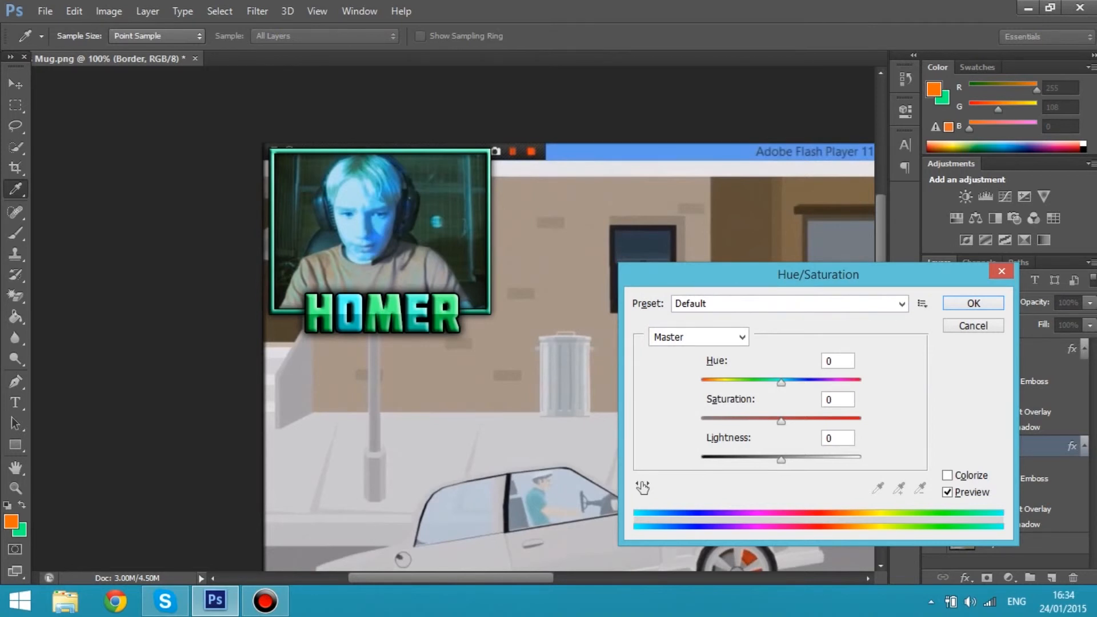
pyautogui.moveTo(780, 383); pyautogui.dragTo(810, 383)
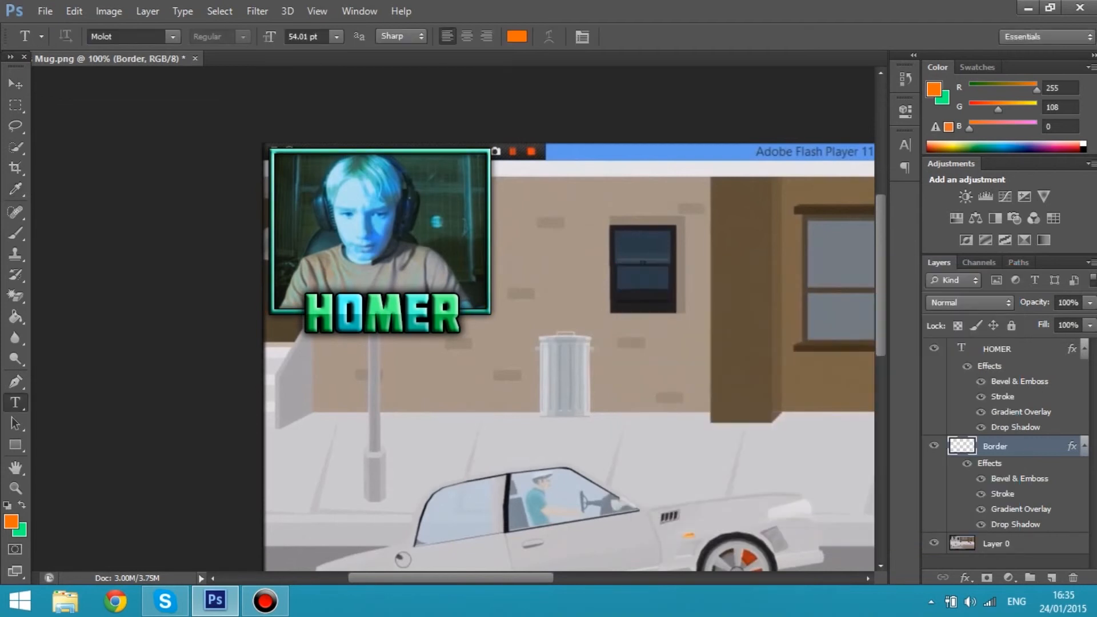
# Delete Layer 0 holding the gameplay screenshot, keeping only the border and the HOMER text
pyautogui.hotkey('ctrl', '-')
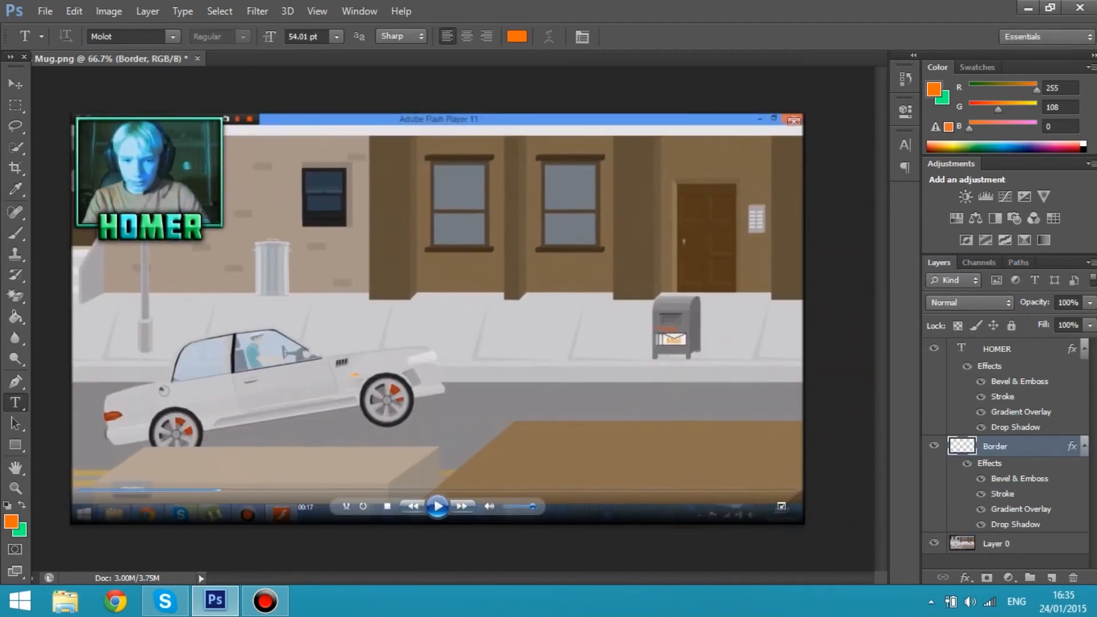
pyautogui.click(1017, 543)
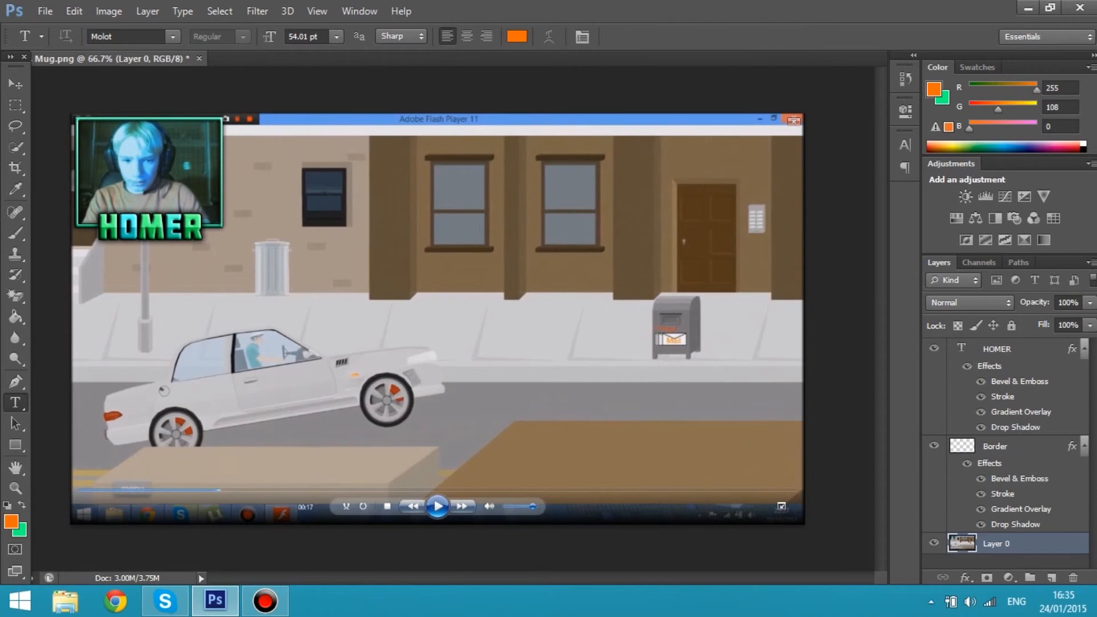
pyautogui.press('Delete')
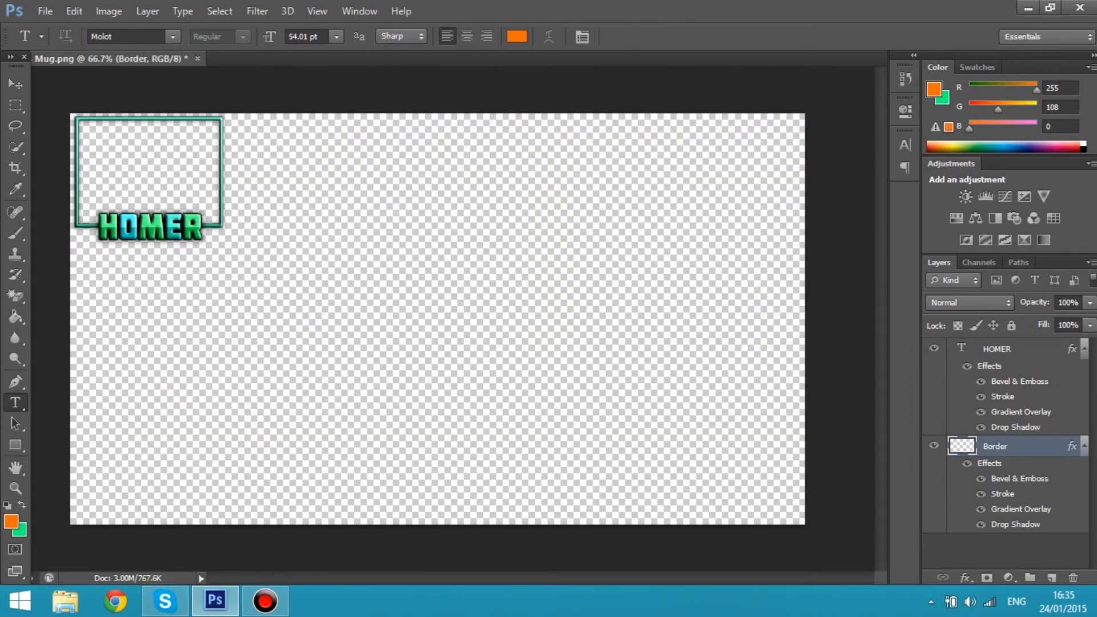
# Save a PNG copy in the Pictures folder with "overlay" added to the suggested file name, using smallest compression and no interlacing
pyautogui.press('v')
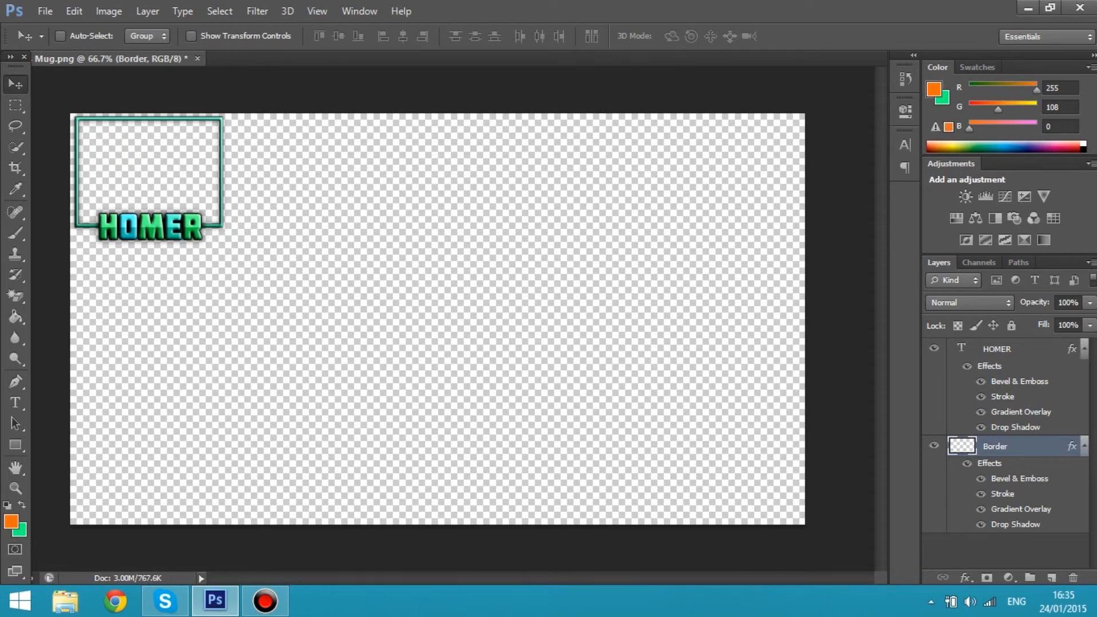
pyautogui.hotkey('ctrl', 'shift', 's')
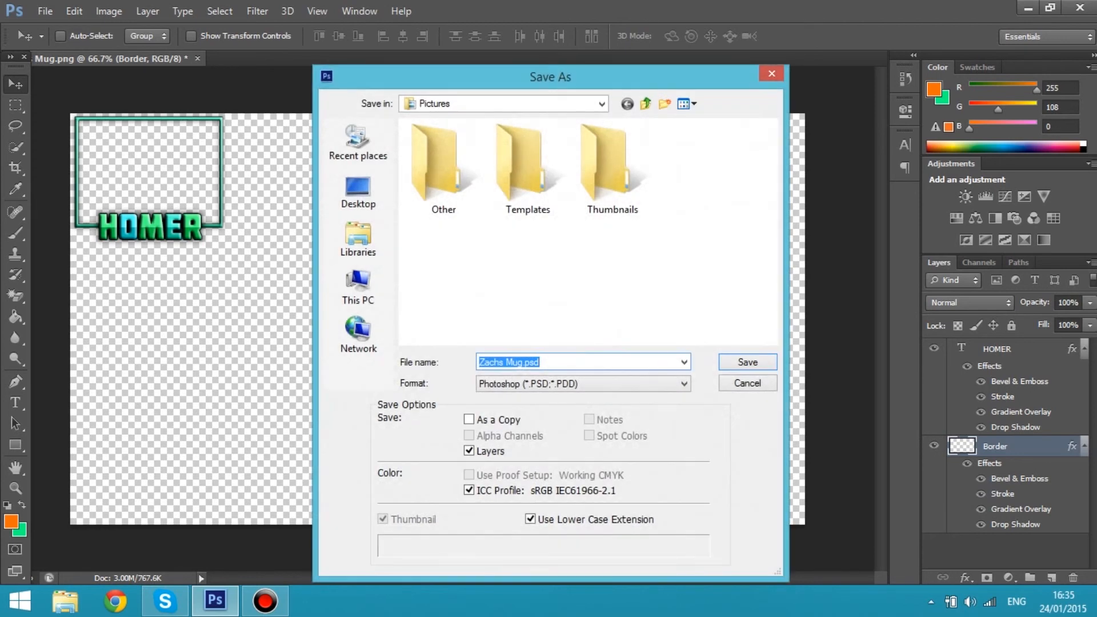
pyautogui.click(523, 362)
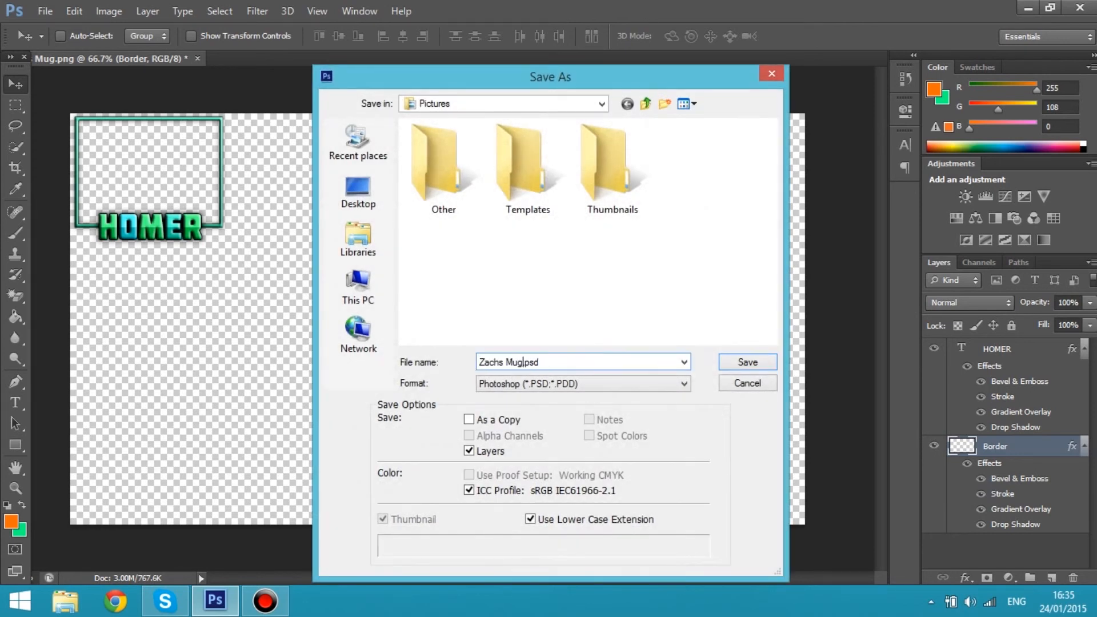
pyautogui.write('overlay')
pyautogui.click(583, 383)
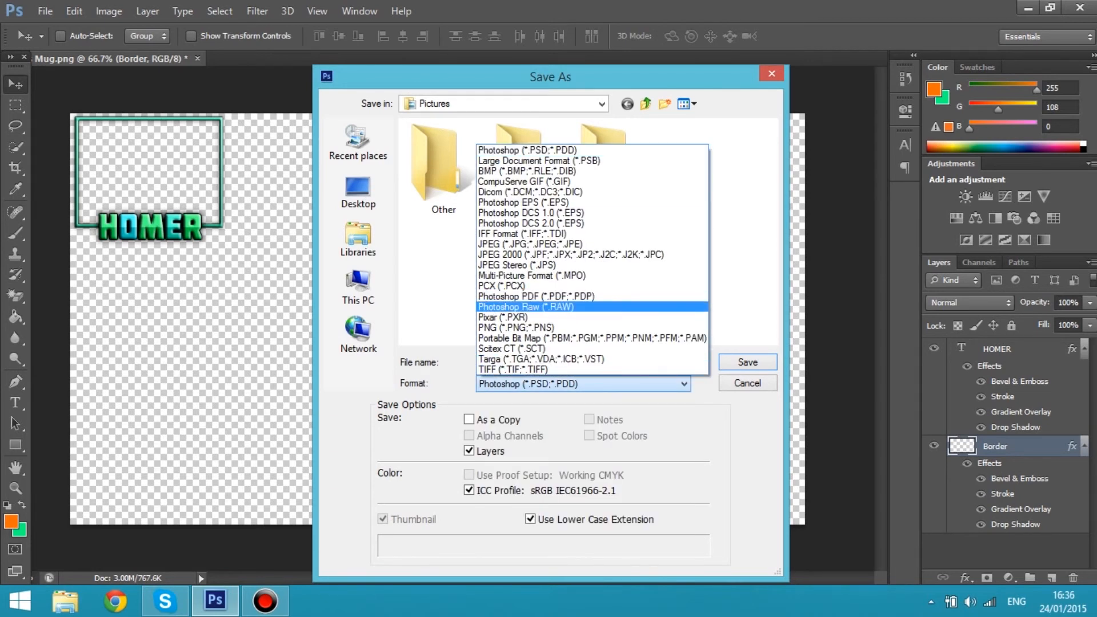
pyautogui.click(571, 327)
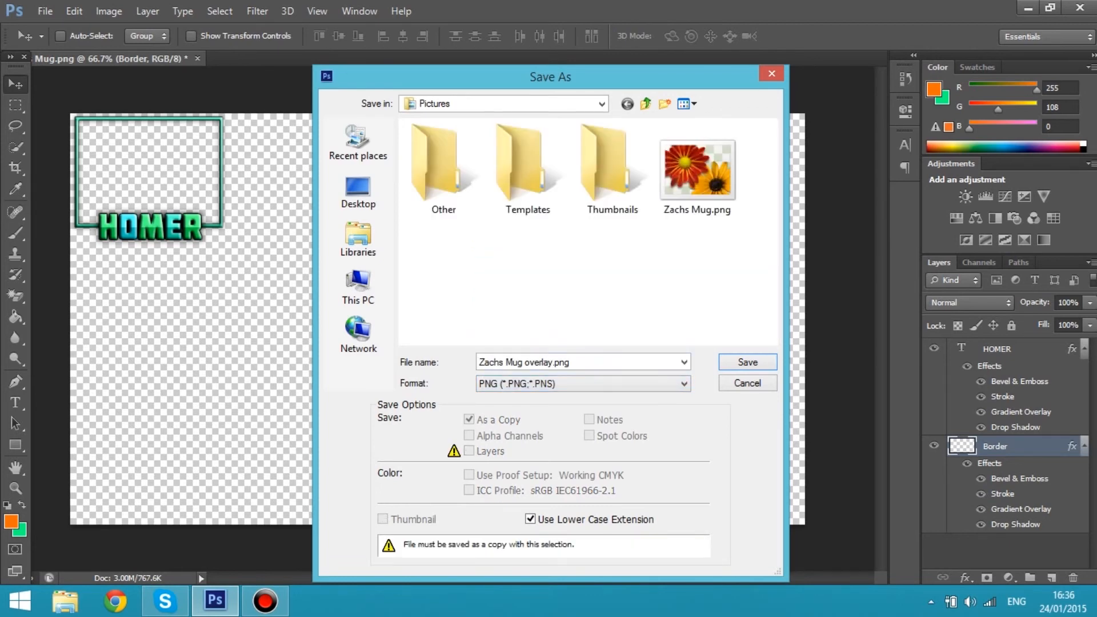
pyautogui.press('Return')
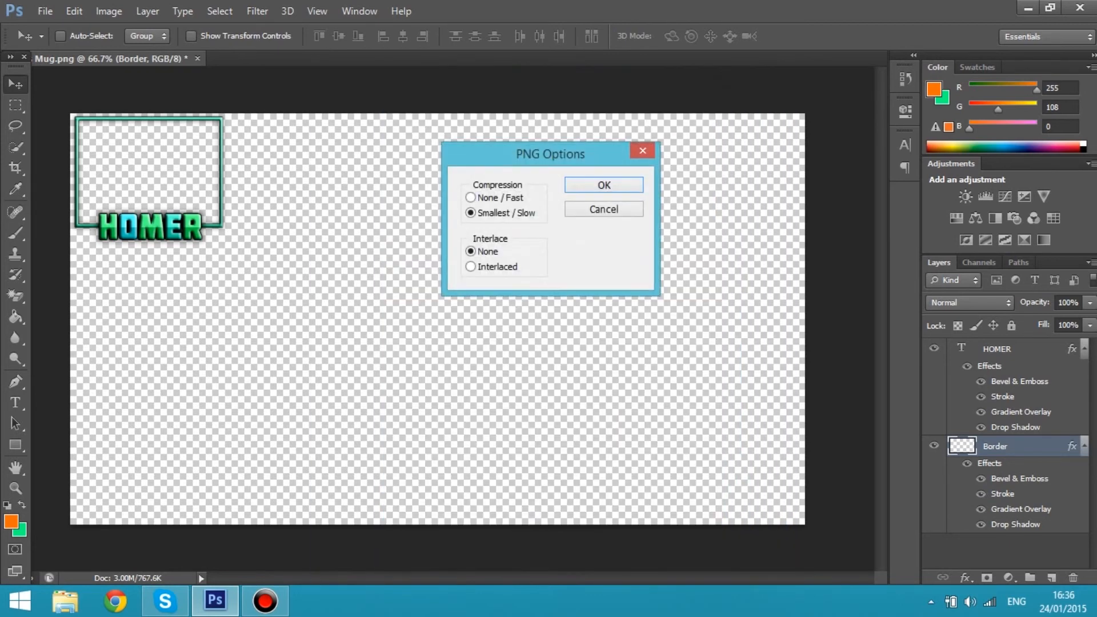
pyautogui.press('Return')
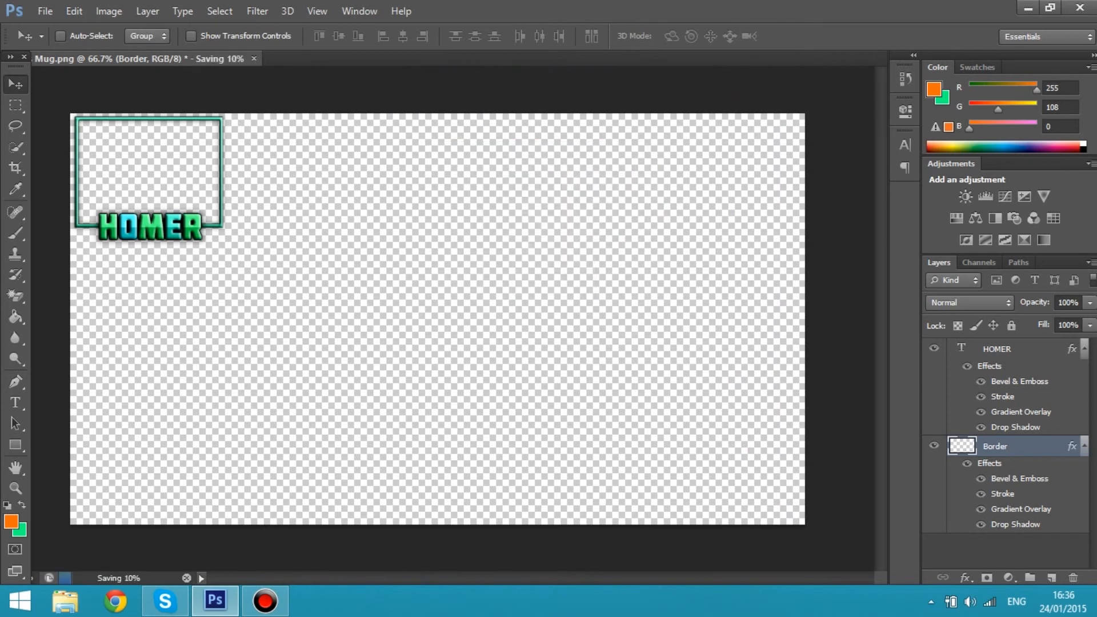